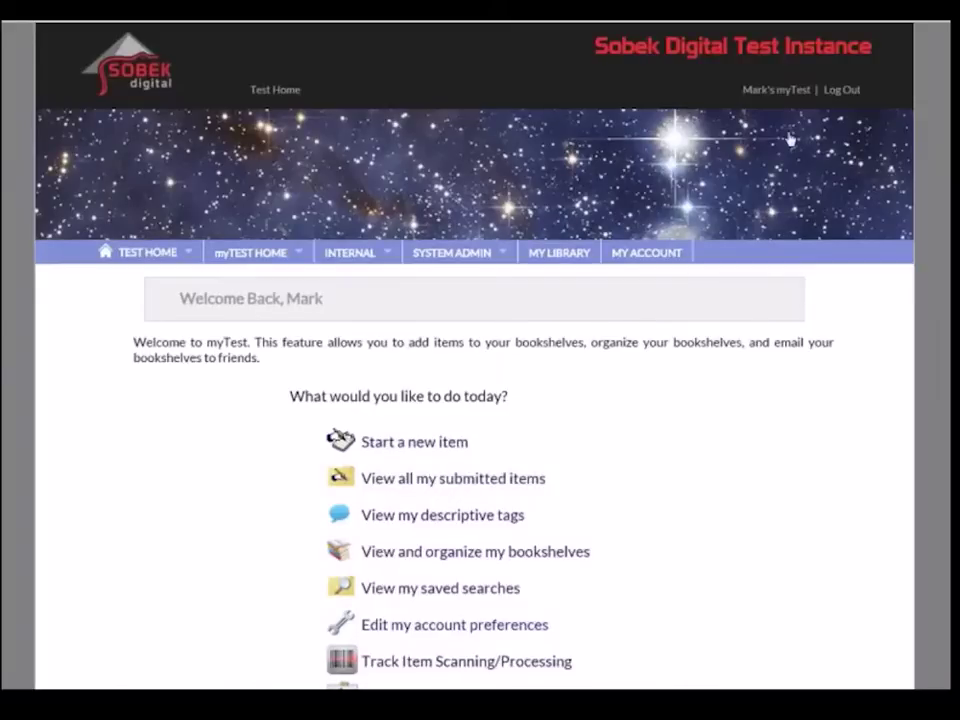
Start the Add Collection Wizard from the common system administrative tasks
mouse_move(475, 261)
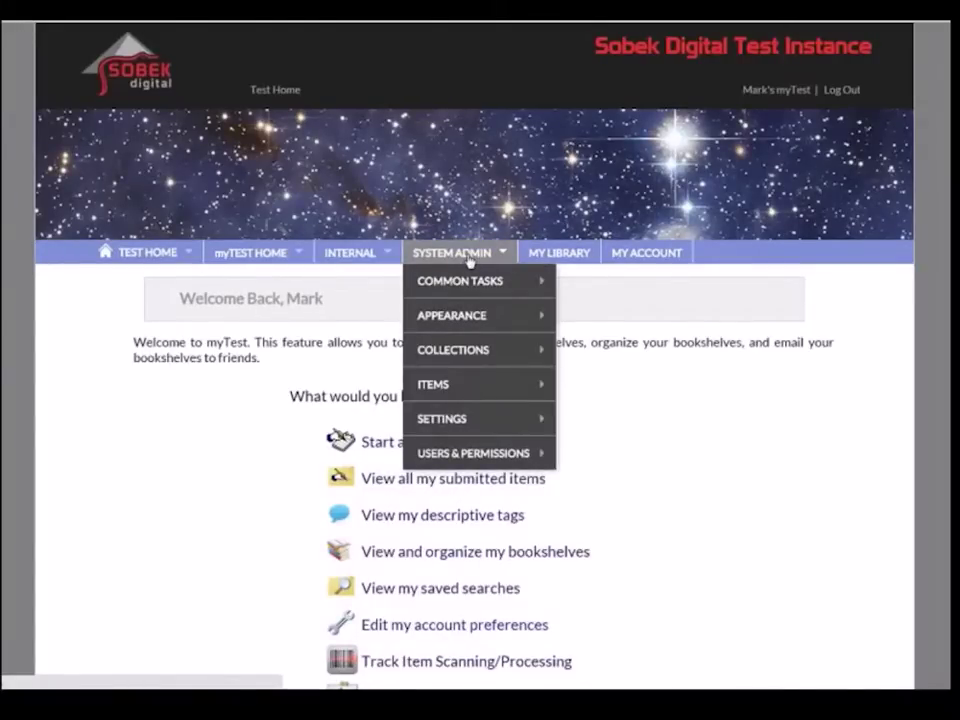
click(470, 257)
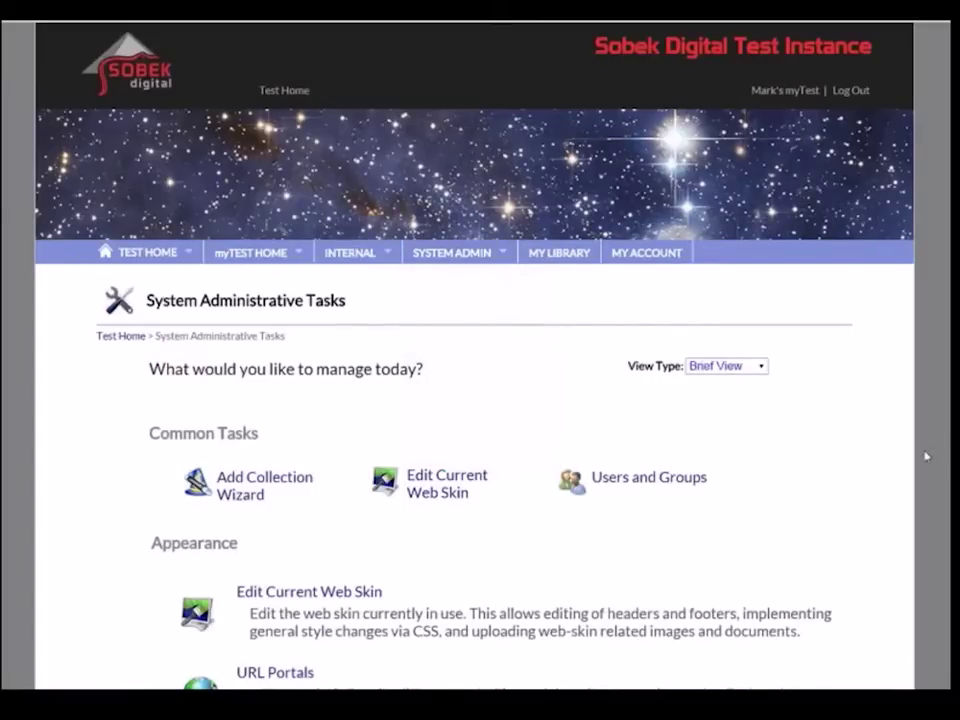
scroll(922, 448, down, 1)
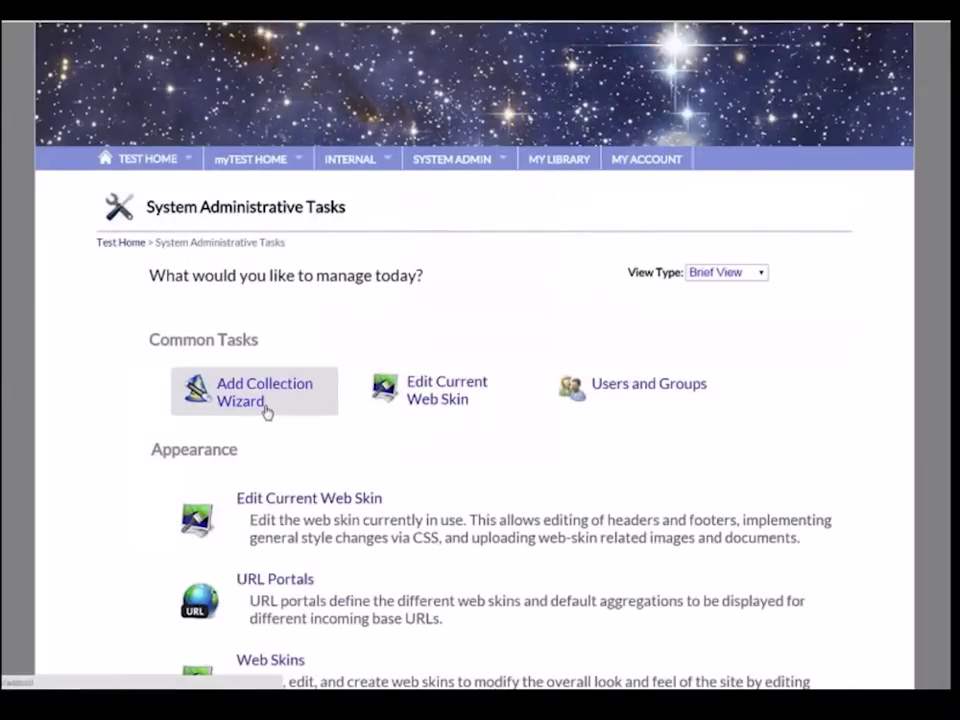
mouse_move(267, 404)
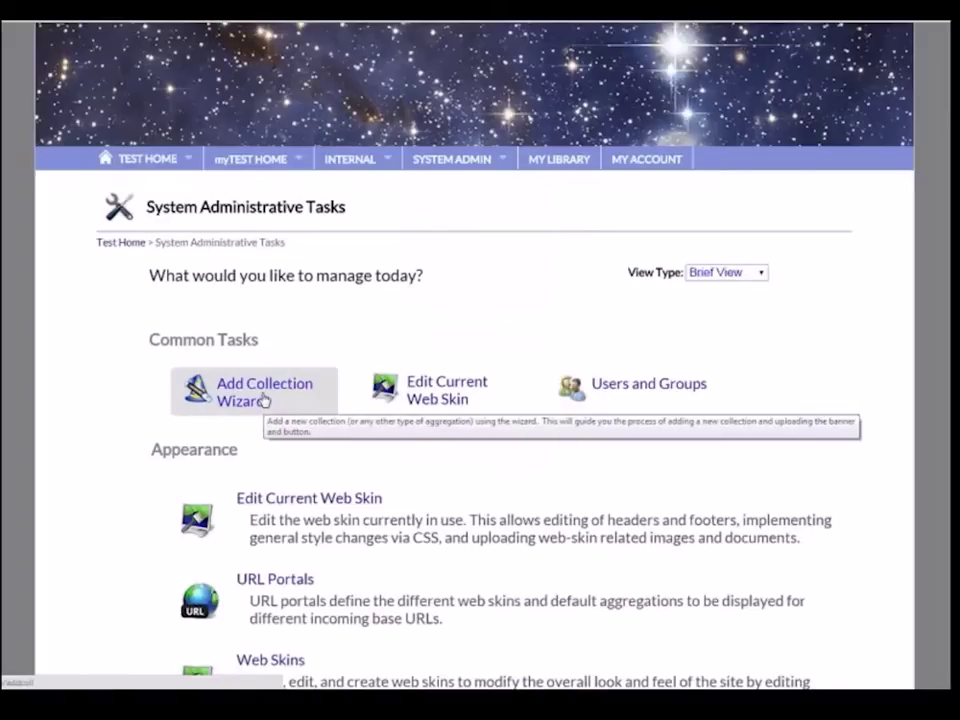
click(264, 400)
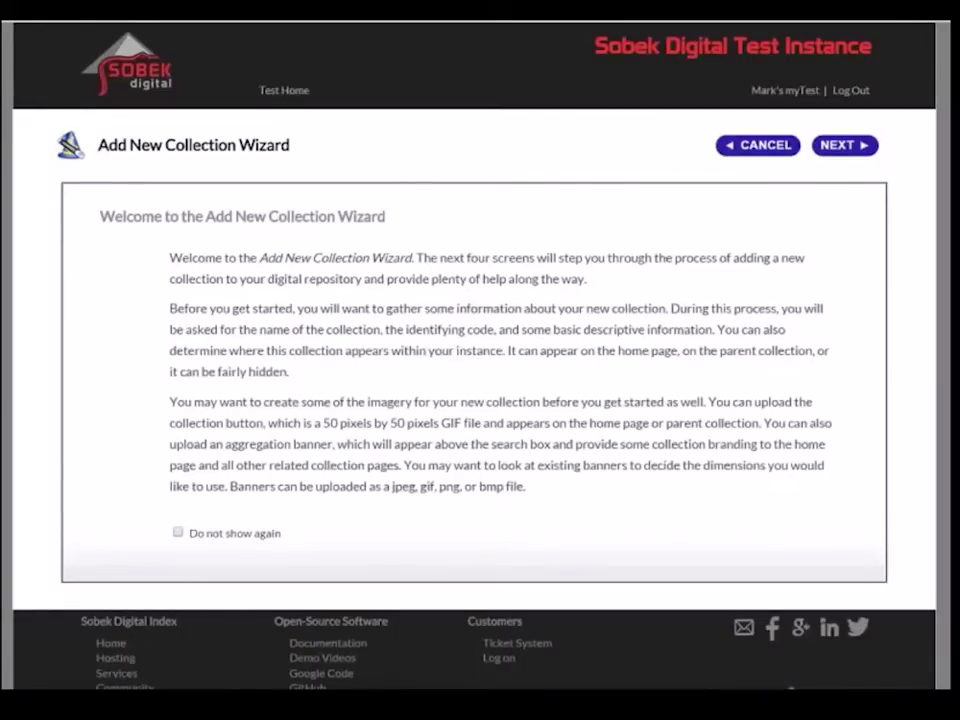
Set the wizard's welcome screen to not show again and continue to the basic information
drag(323, 423, 482, 428)
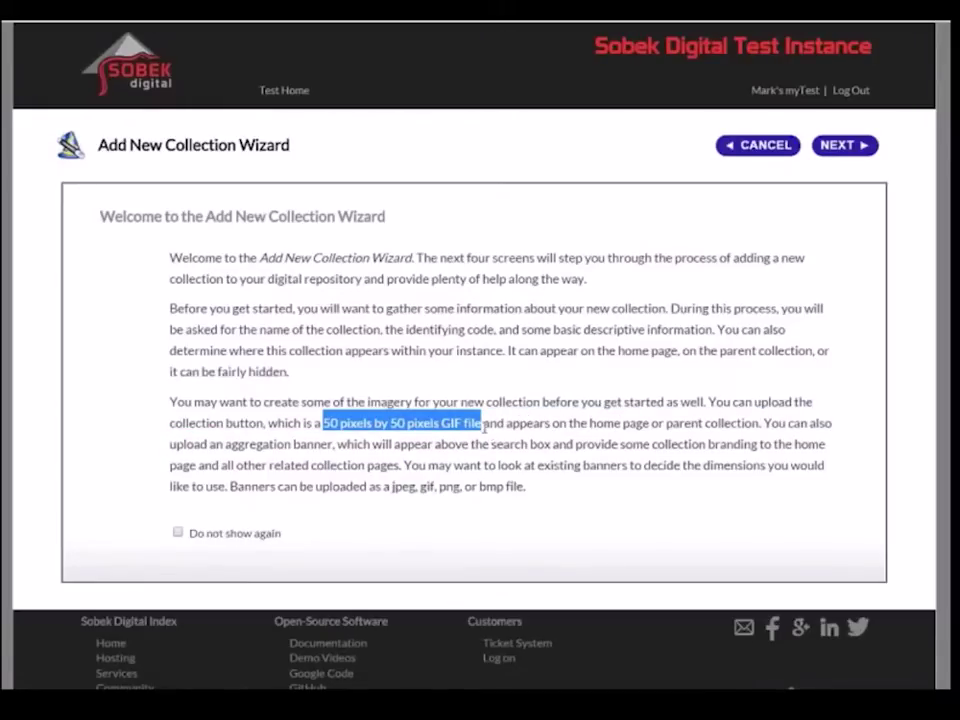
click(178, 533)
click(566, 422)
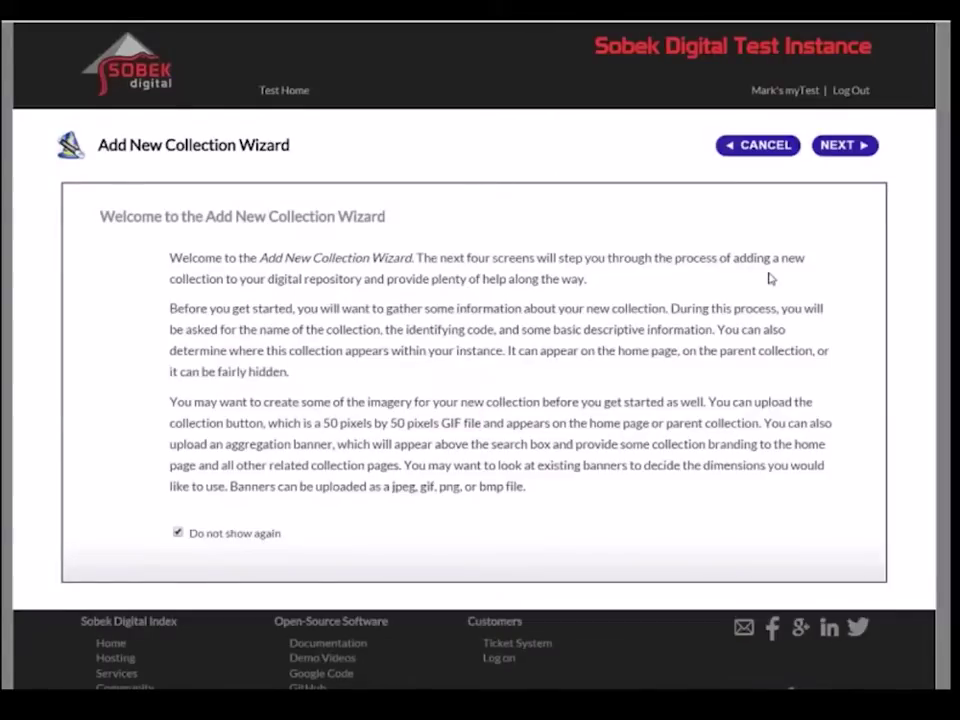
click(852, 150)
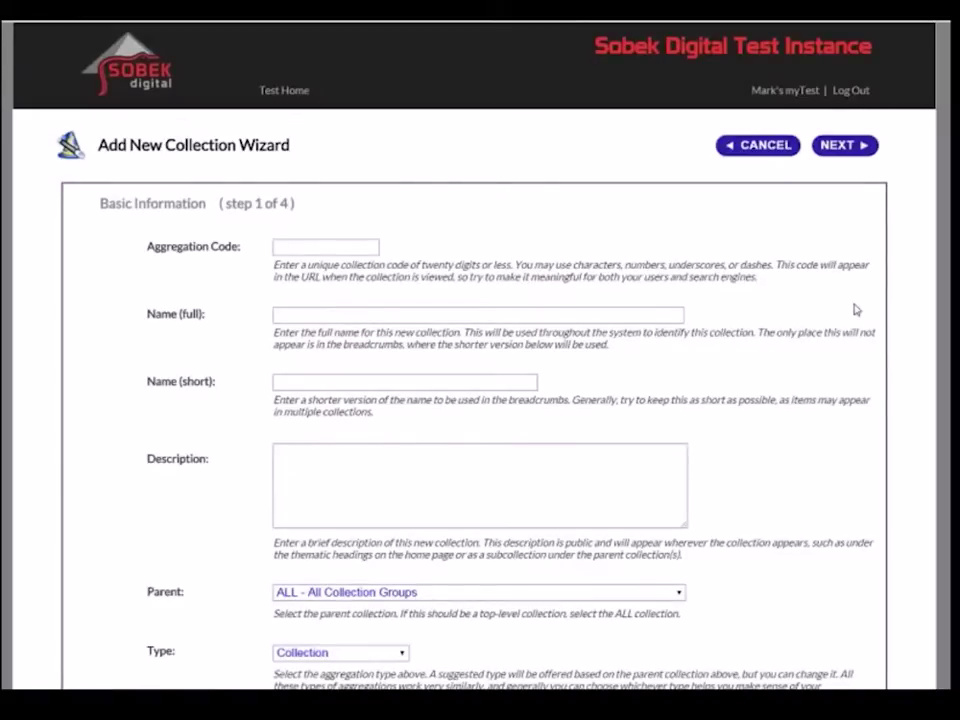
Enter Alice as the aggregation code and "Alice and wonderland" as the collection's full name
click(298, 250)
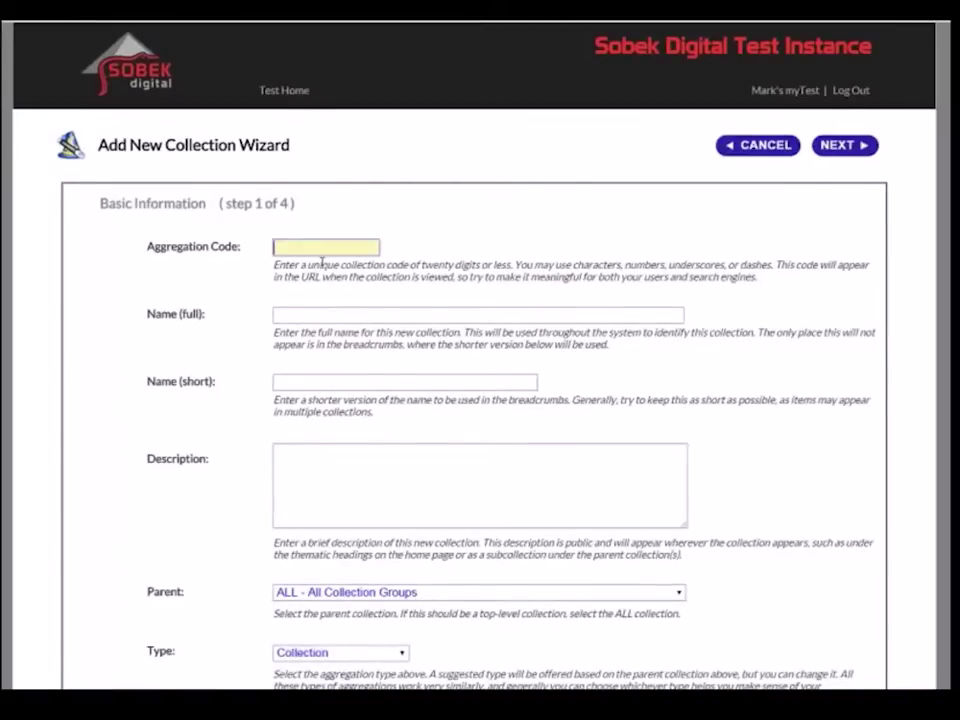
text(Alice)
key(Tab)
text(Alice a)
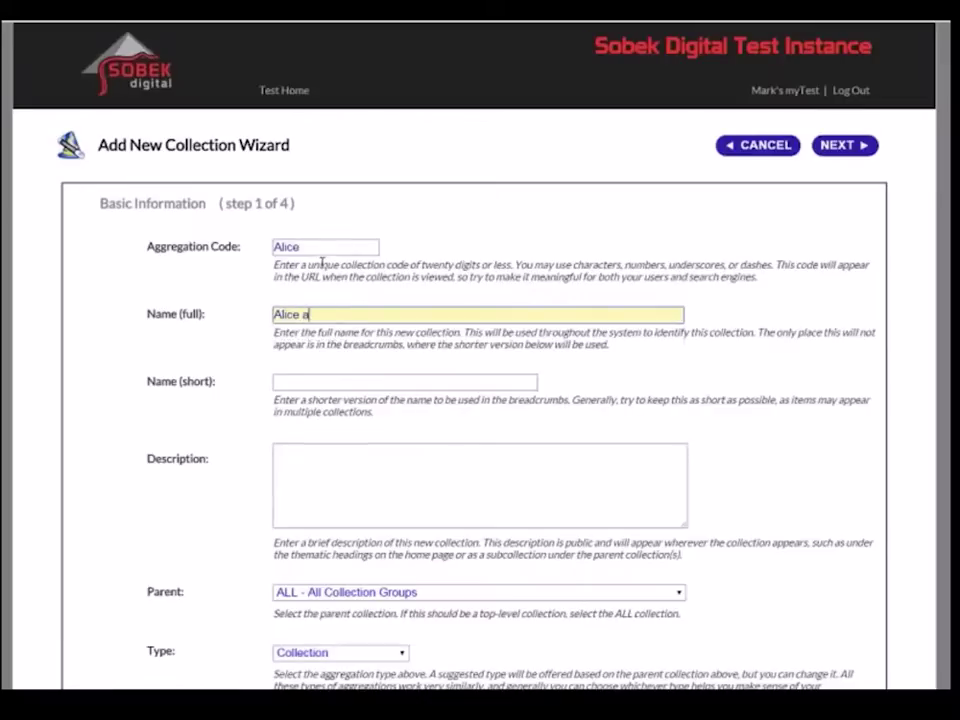
text(nd wonderland)
key(Tab)
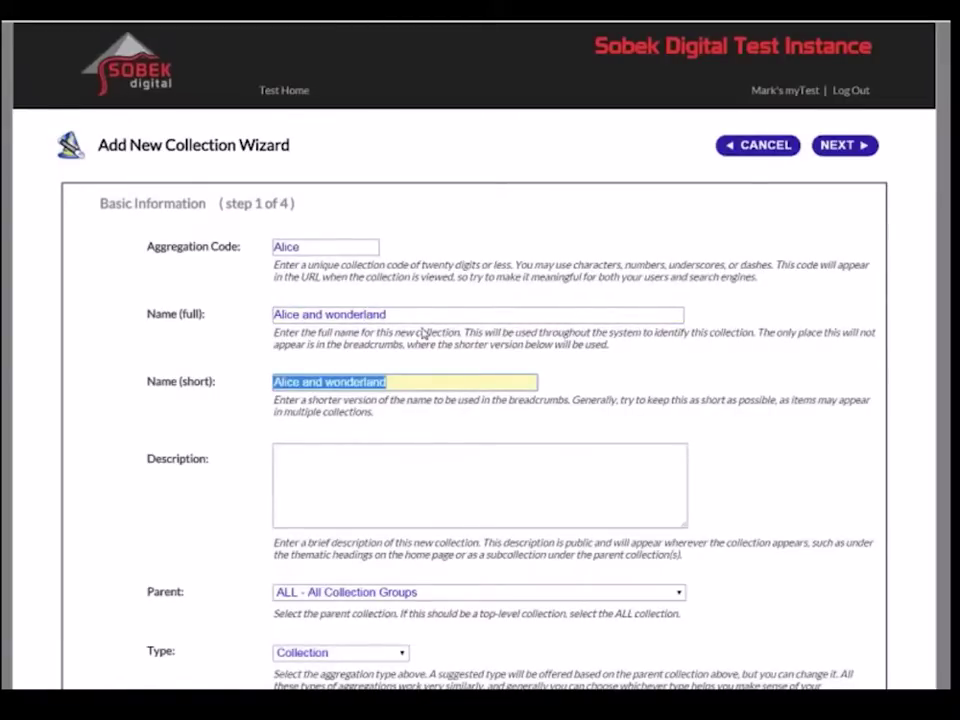
Extend the full name to "Alice and wonderland adventures"
click(403, 381)
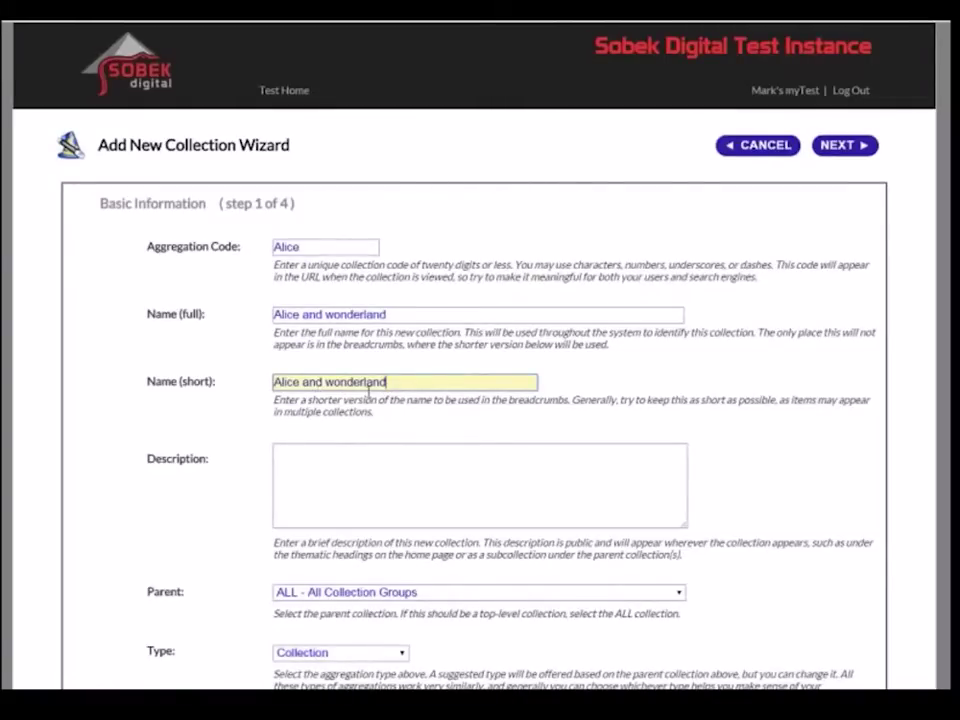
click(408, 316)
text(adve)
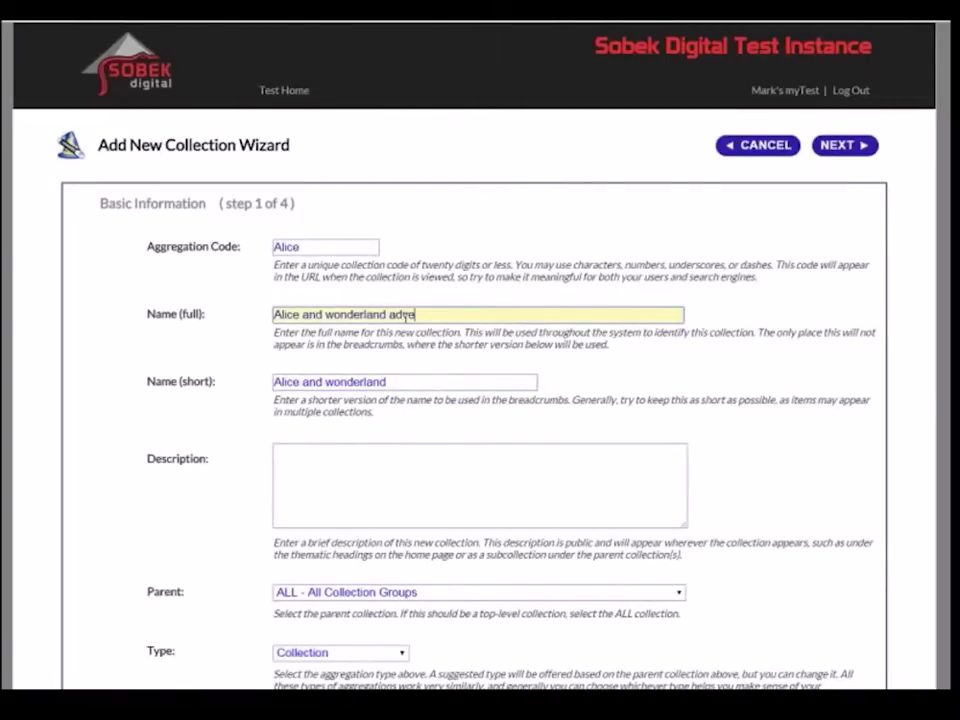
text(ntures)
key(Tab)
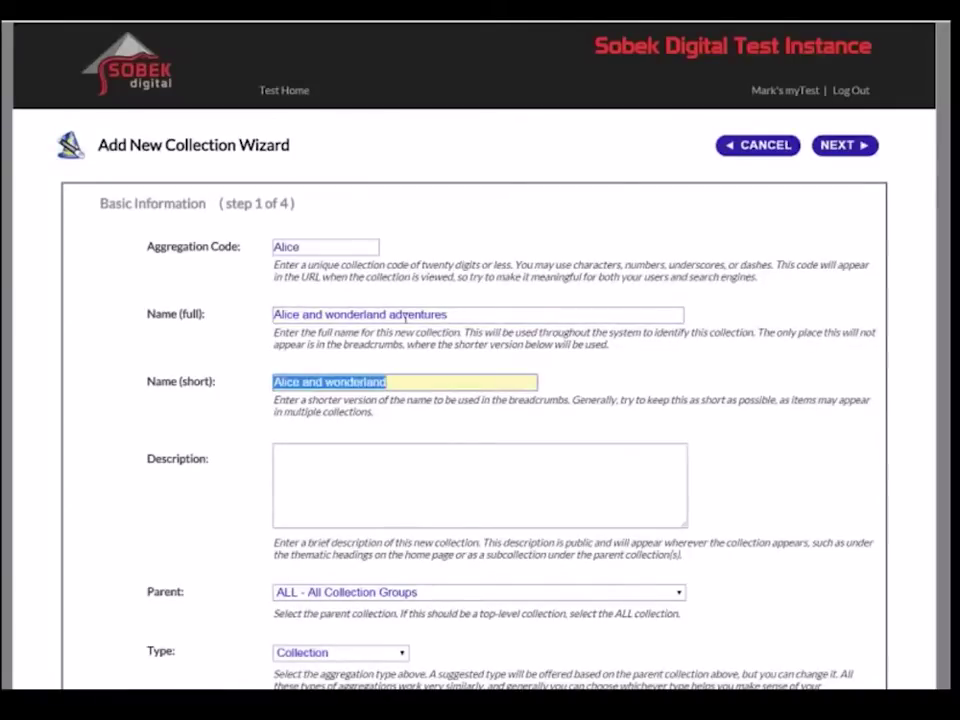
Copy the collection description from the open Notepad document into the wizard's description field
click(469, 491)
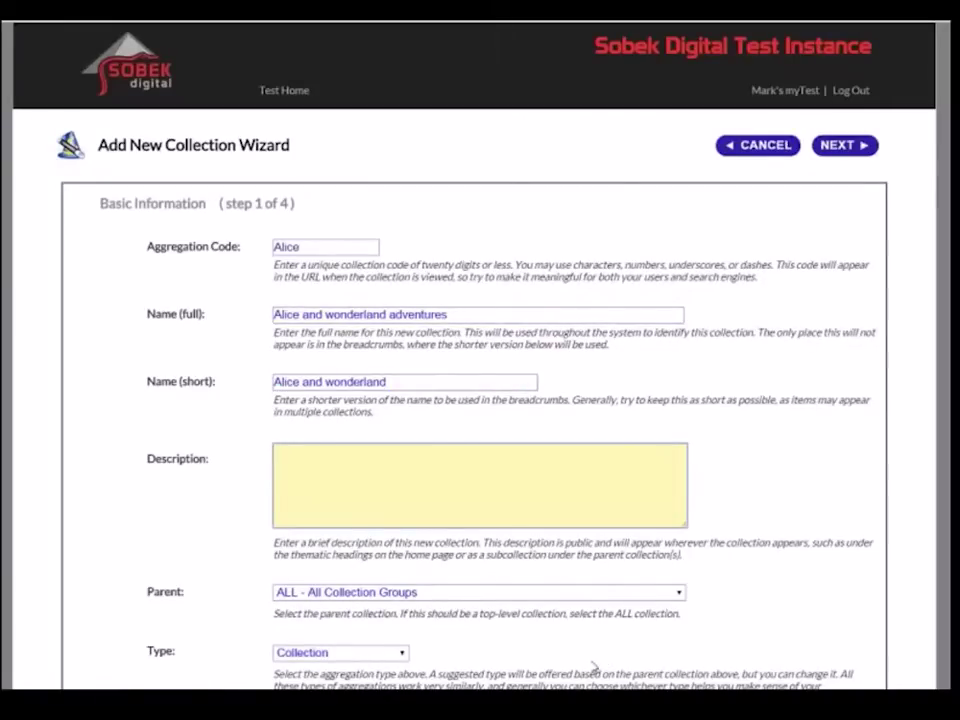
mouse_move(433, 704)
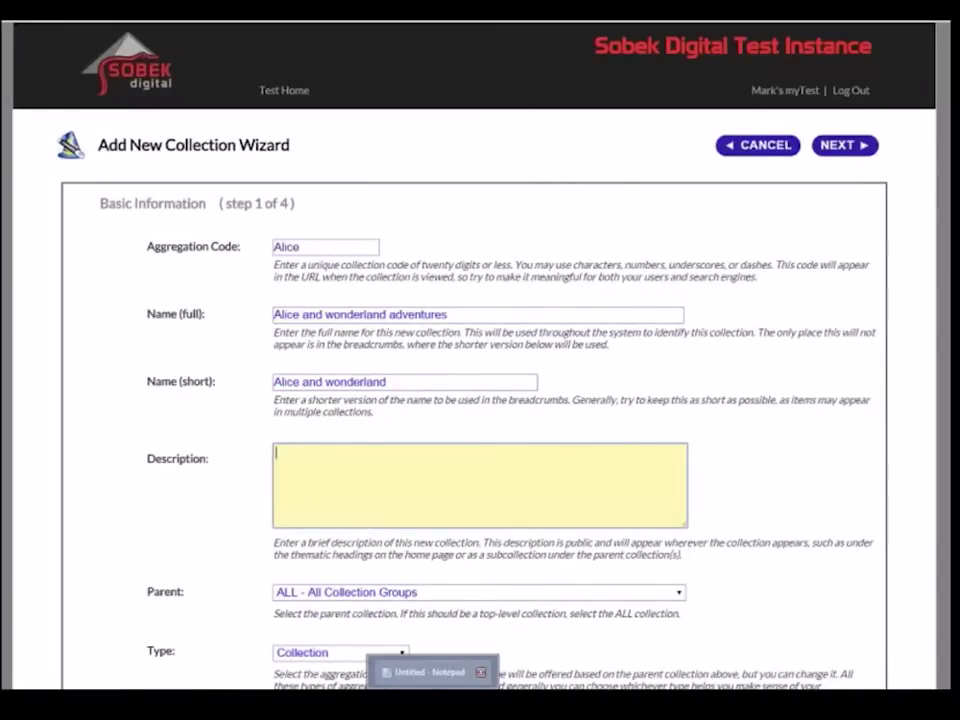
click(428, 672)
drag(144, 291, 10, 246)
key(ctrl+c)
key(alt+Tab)
click(414, 510)
key(ctrl+v)
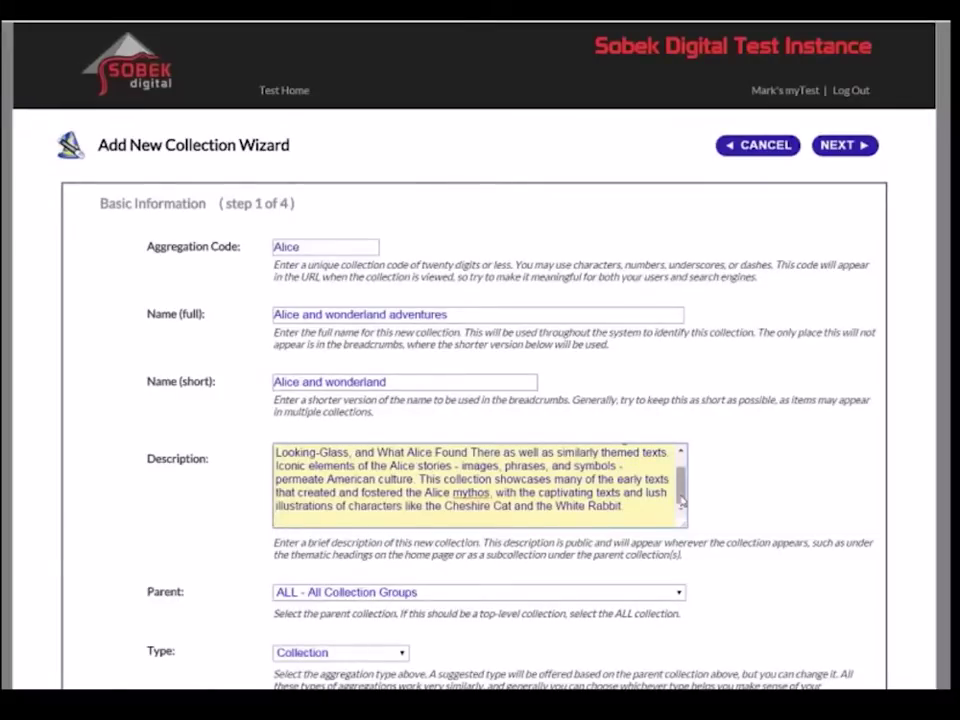
scroll(634, 508, up, 3)
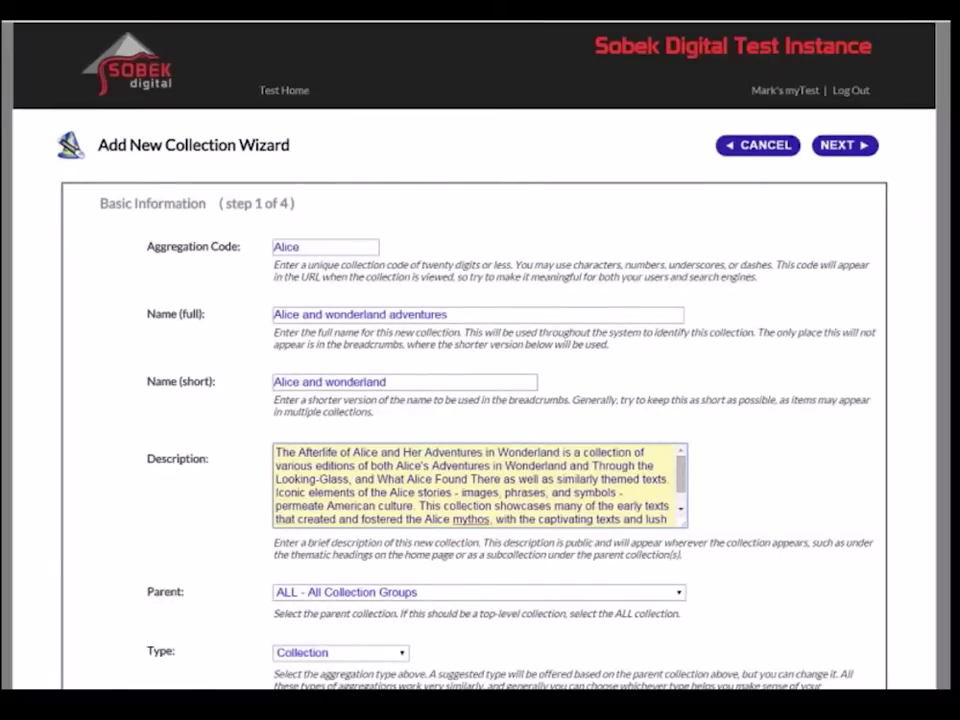
Set the parent collection to iDUKE - Duke University Materials
scroll(724, 453, down, 2)
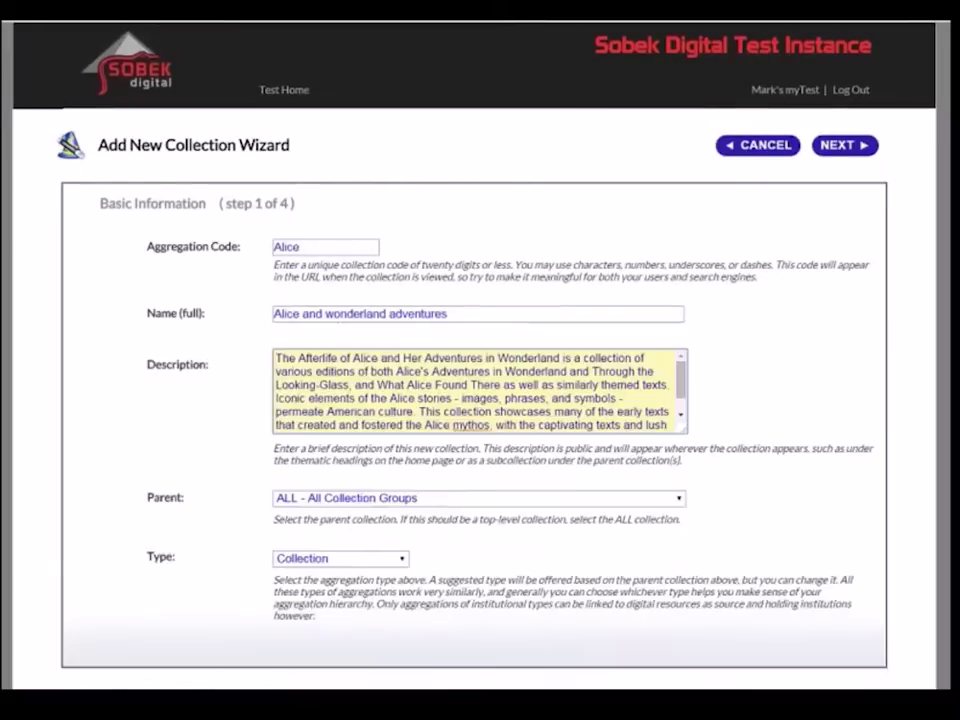
click(679, 403)
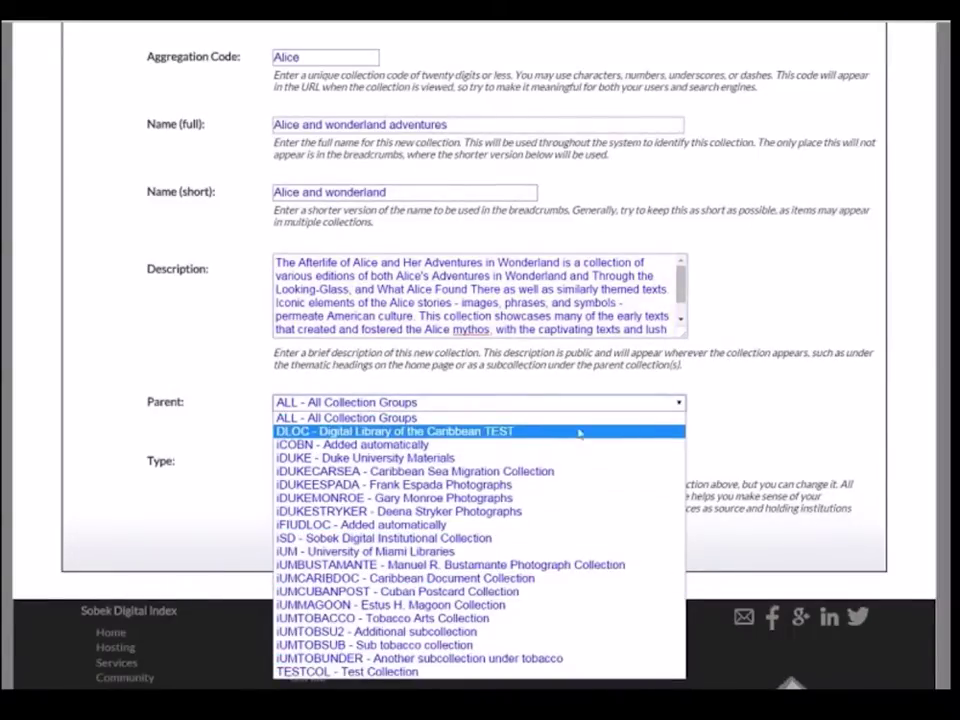
click(829, 447)
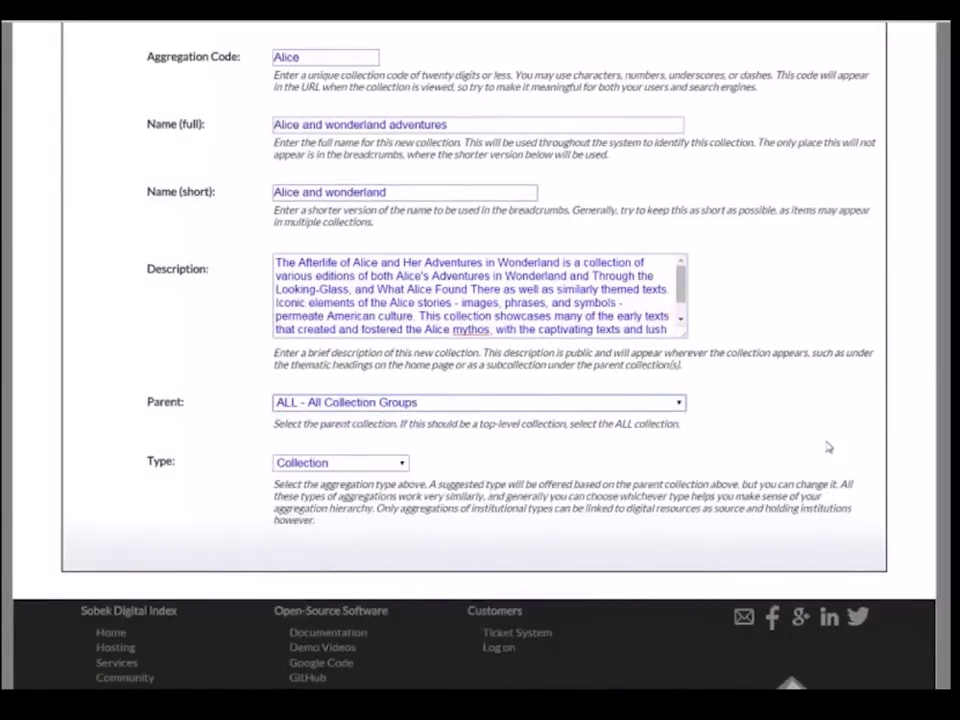
click(426, 404)
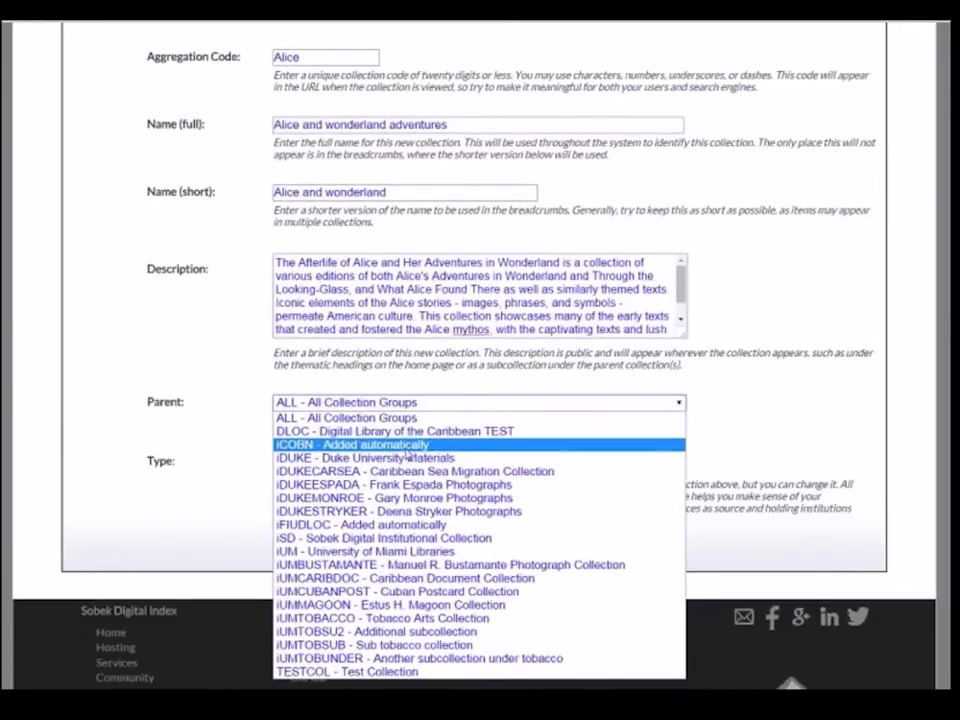
click(402, 462)
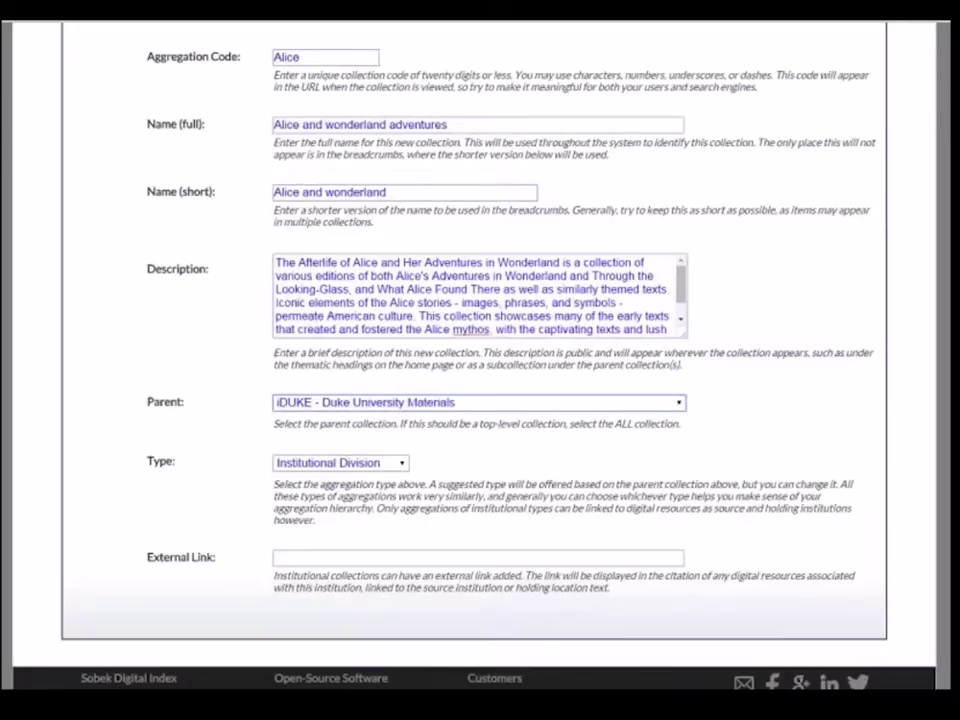
Set the parent to iSD - Sobek Digital Institutional Collection and the aggregation type to Exhibit
click(446, 405)
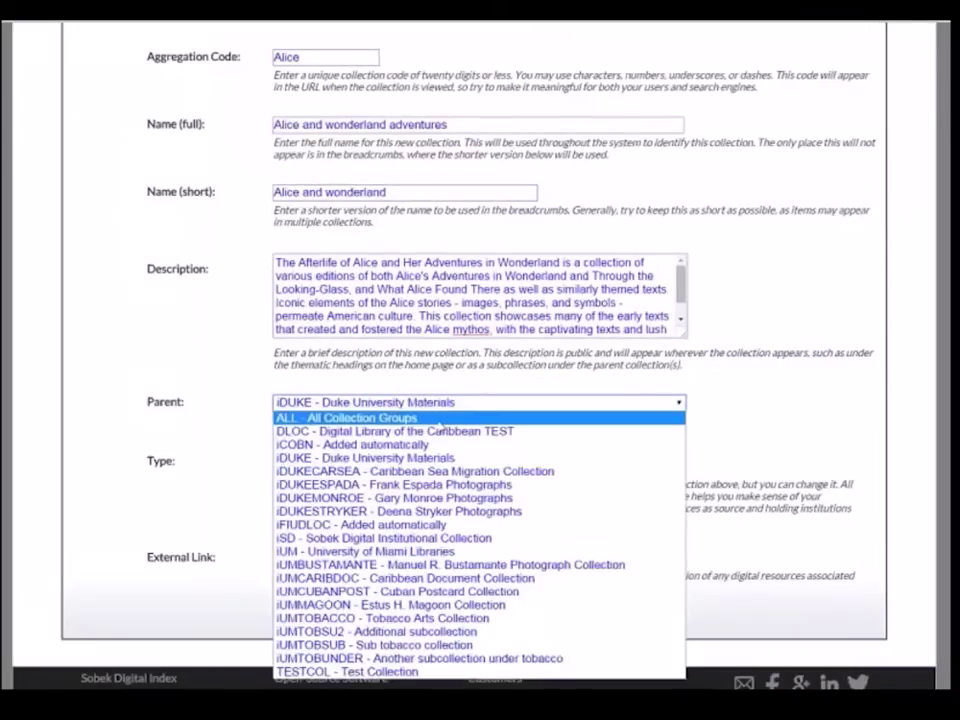
click(452, 545)
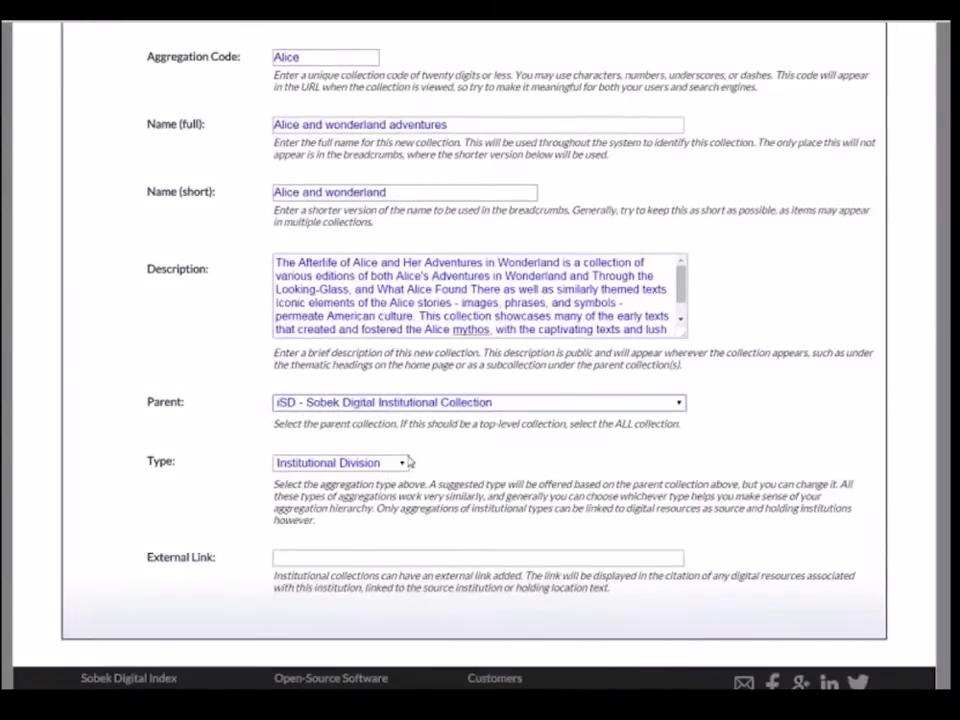
click(405, 462)
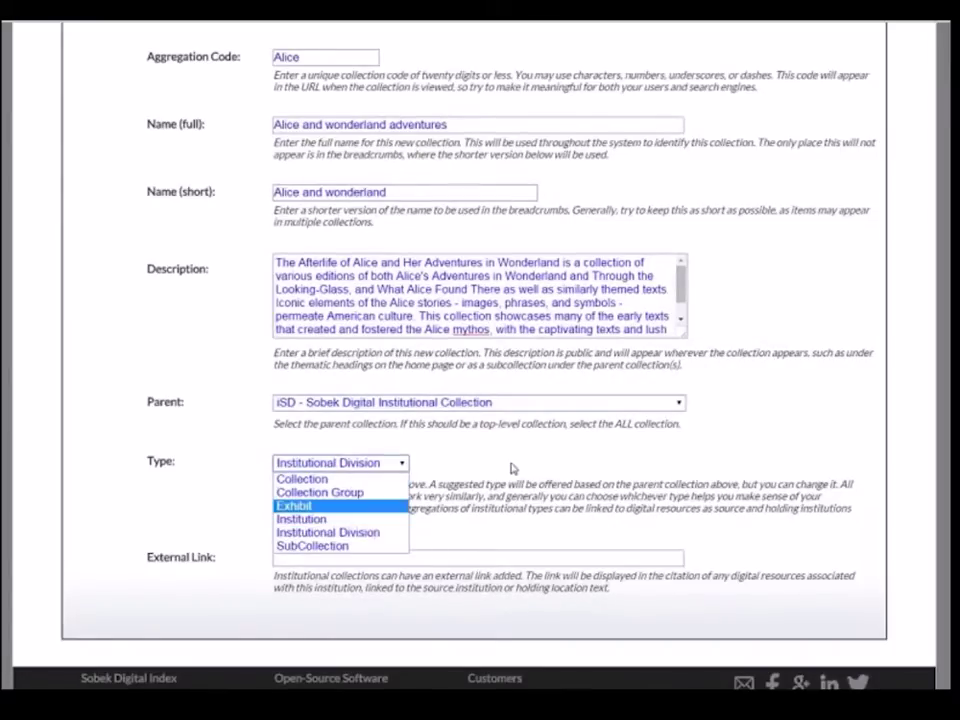
click(300, 506)
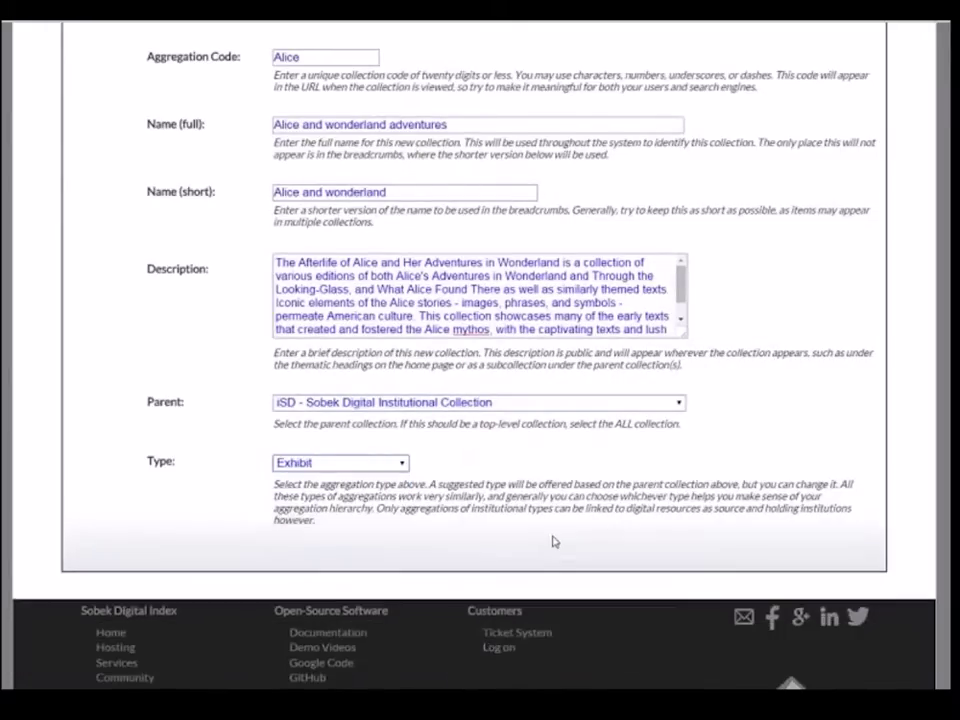
Set the aggregation type to Institution and go to its external link field
click(370, 466)
click(336, 519)
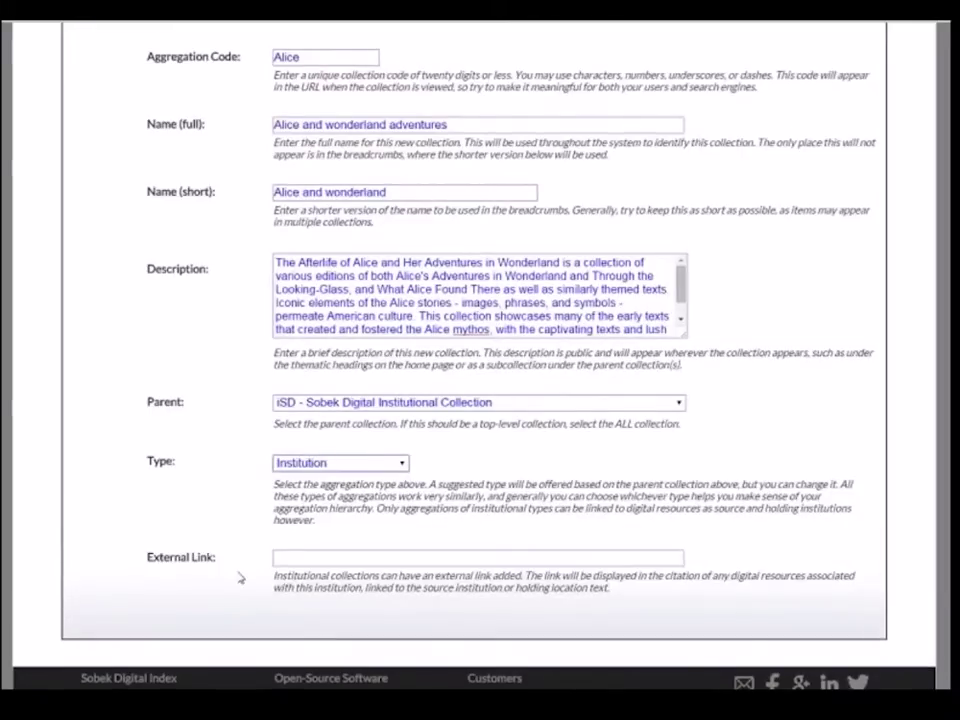
click(381, 561)
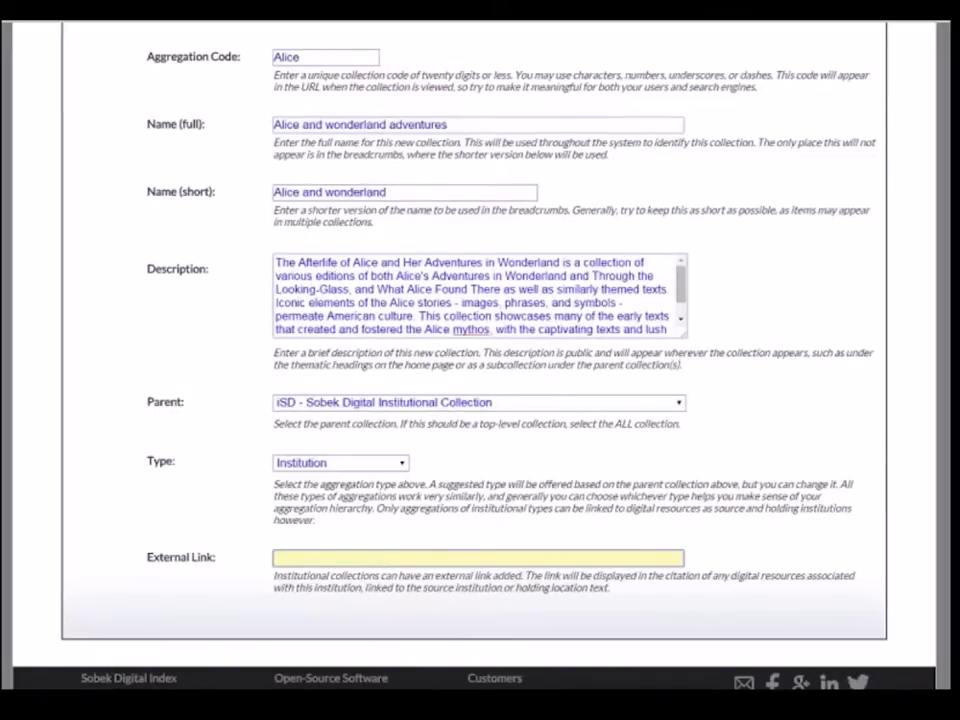
Switch the aggregation type back to Exhibit and continue to the visibility settings
click(350, 464)
click(329, 521)
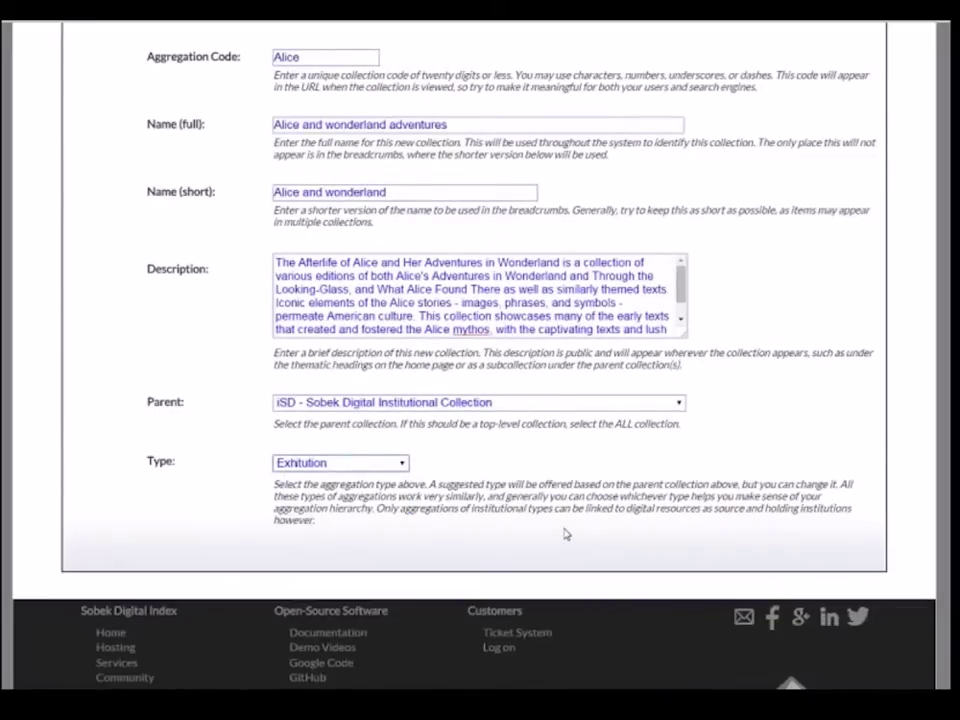
scroll(562, 530, up, 2)
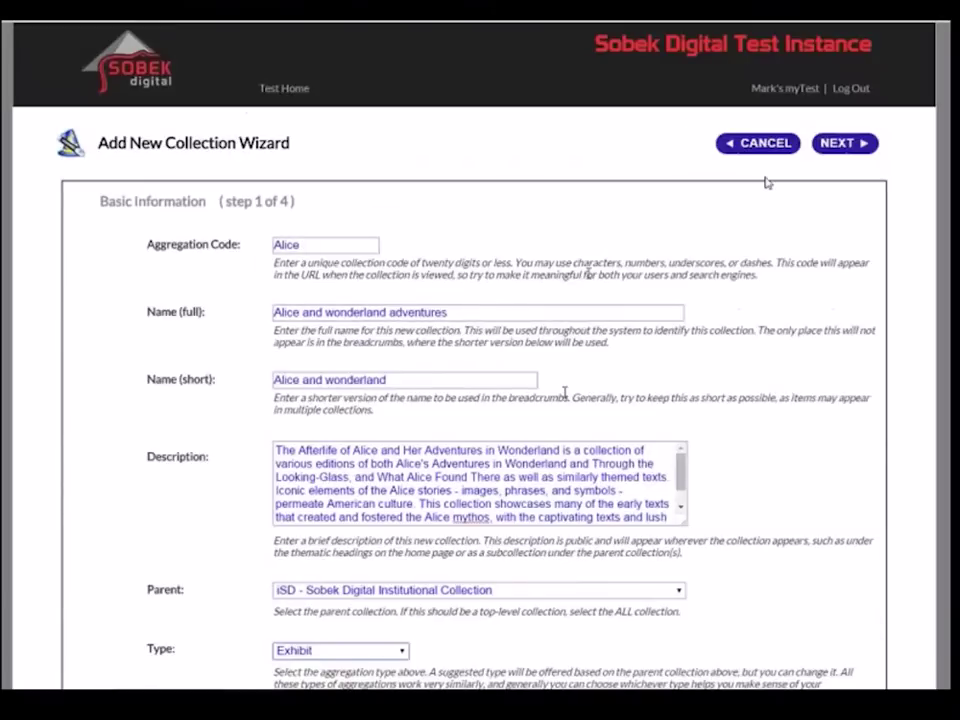
click(848, 150)
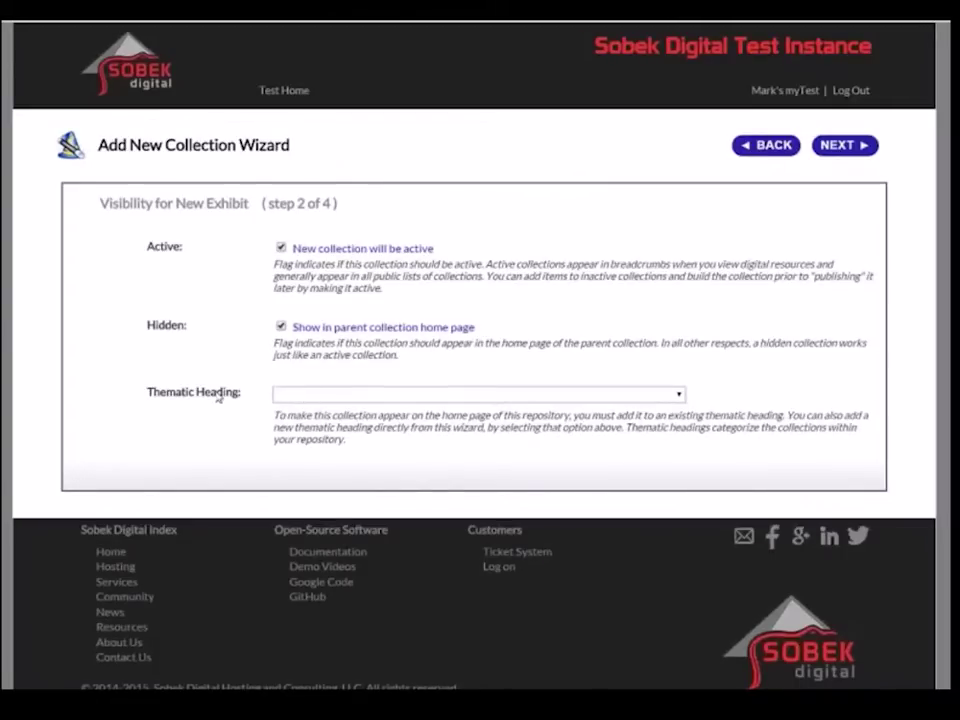
Create a new thematic heading named Training Collection for the exhibit and continue to the banner settings
click(292, 396)
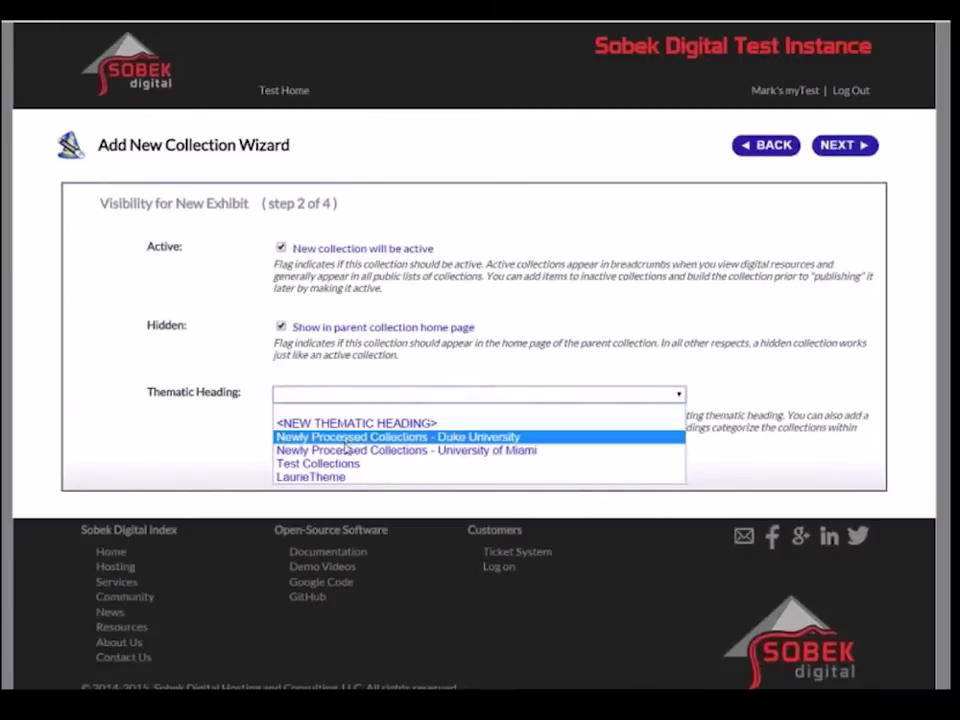
click(400, 437)
click(395, 397)
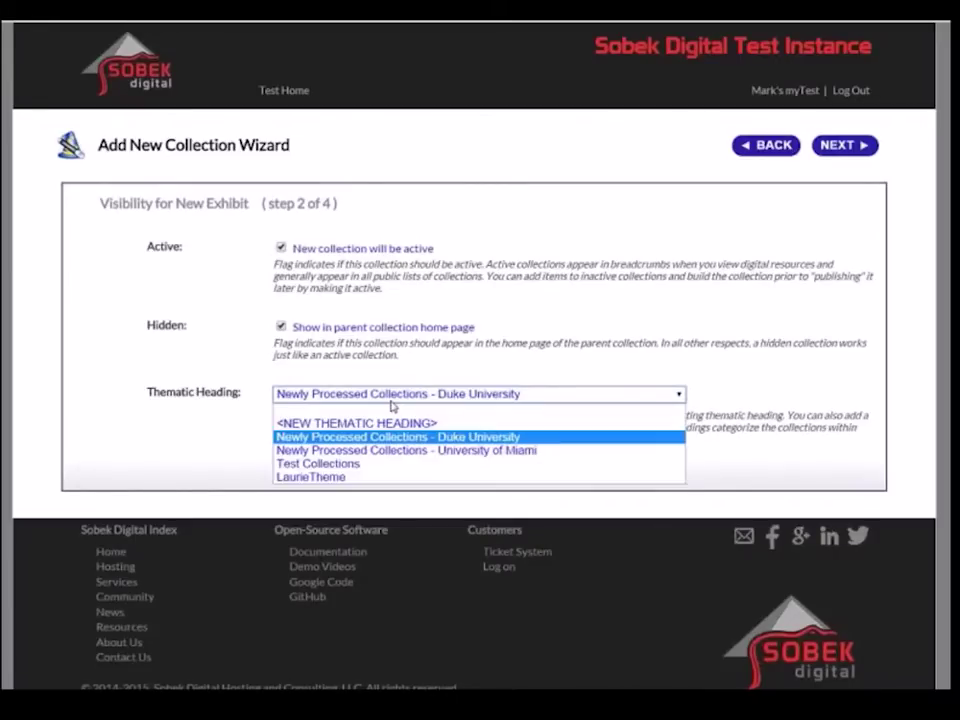
click(380, 422)
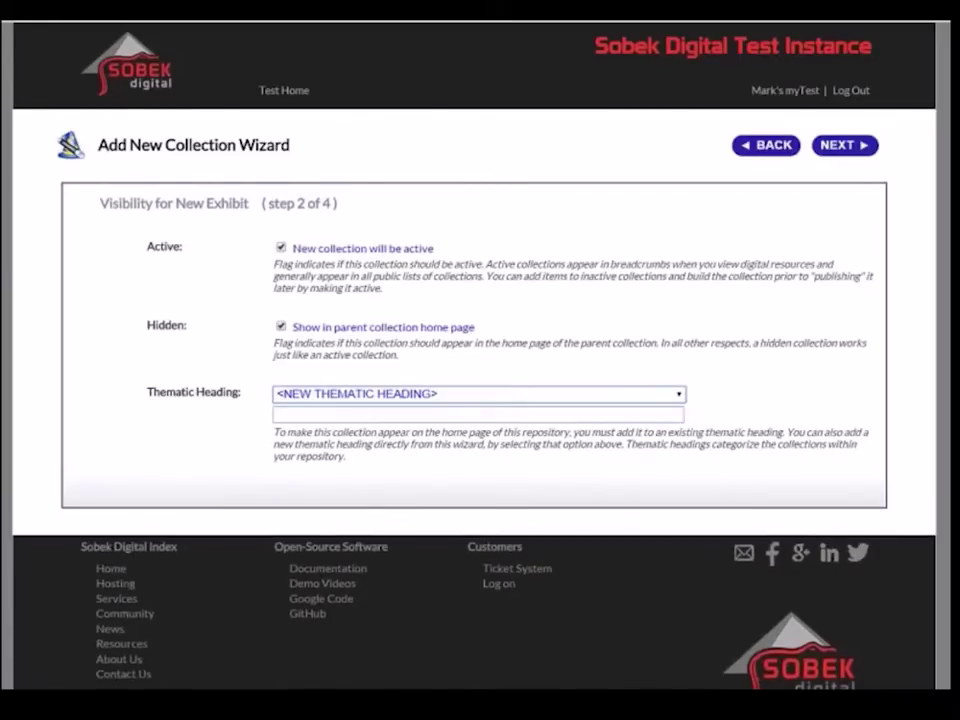
click(430, 416)
text(Trainin)
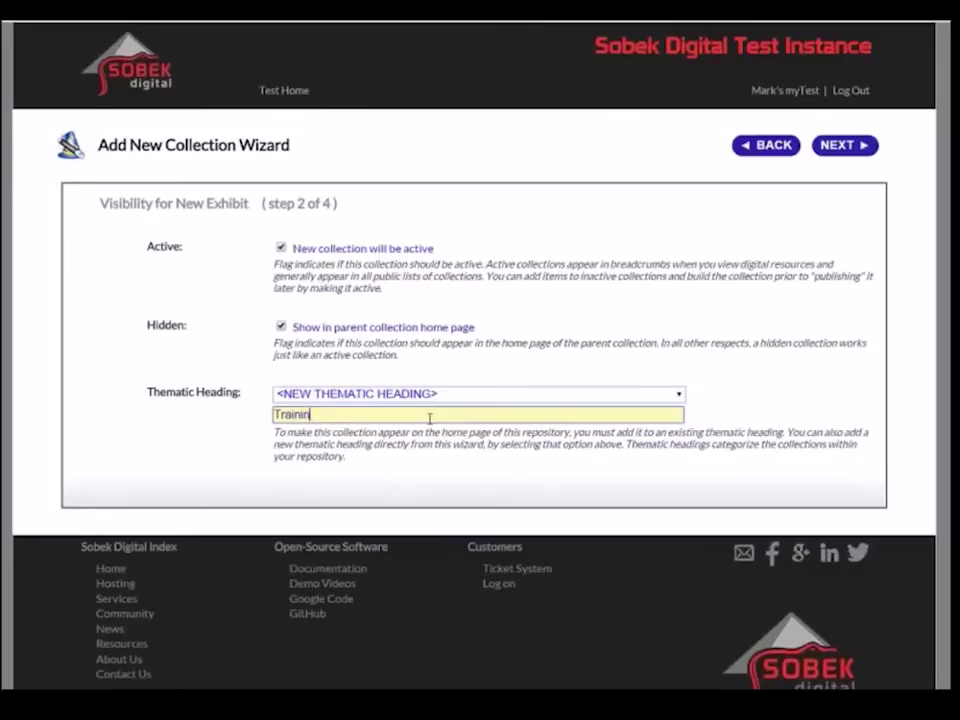
text(g Collection)
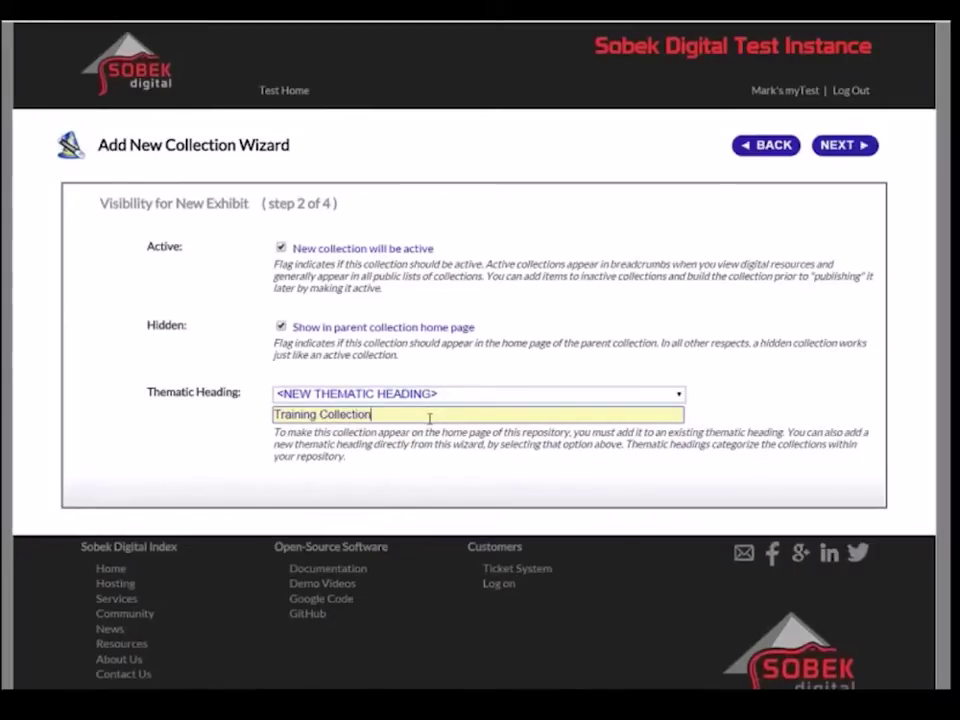
click(778, 399)
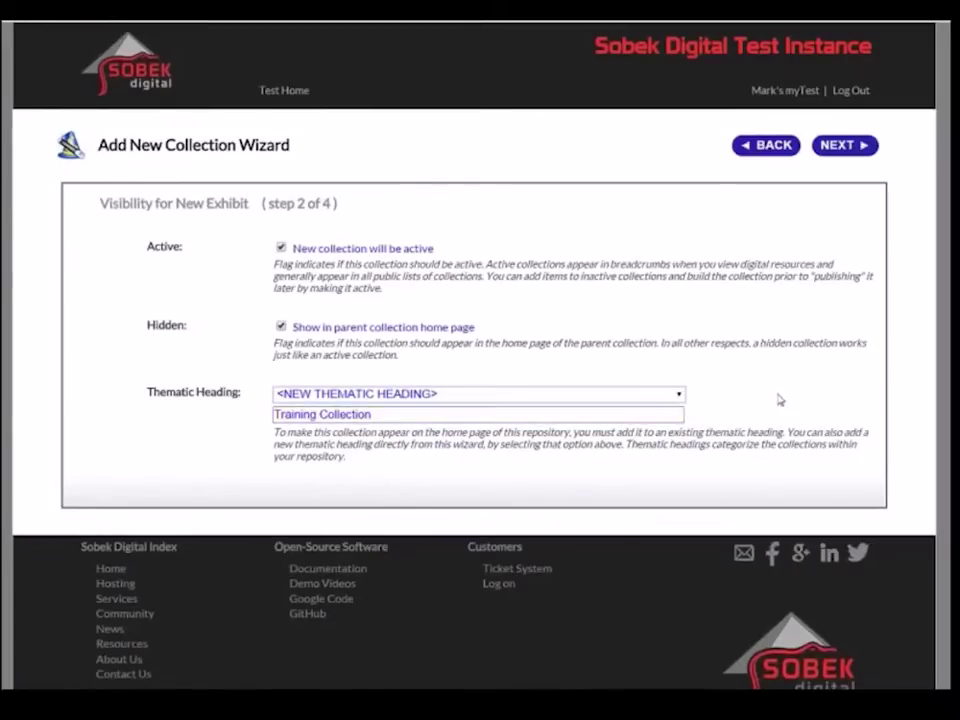
click(849, 160)
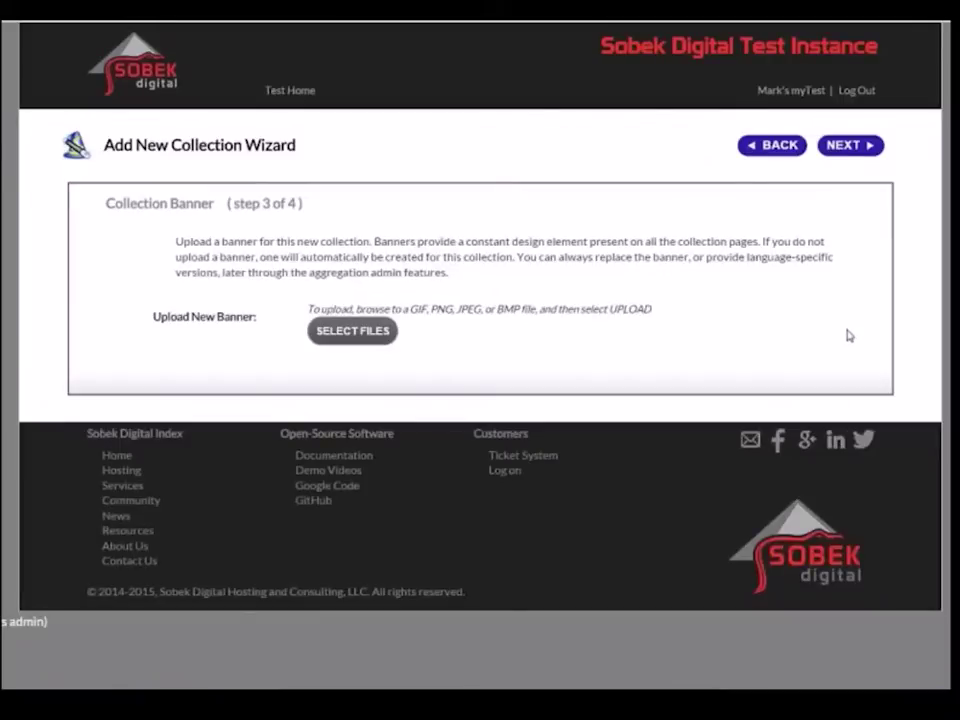
Upload banner.jpg from the TRAINING folder as the collection banner and continue to the collection button settings
click(325, 330)
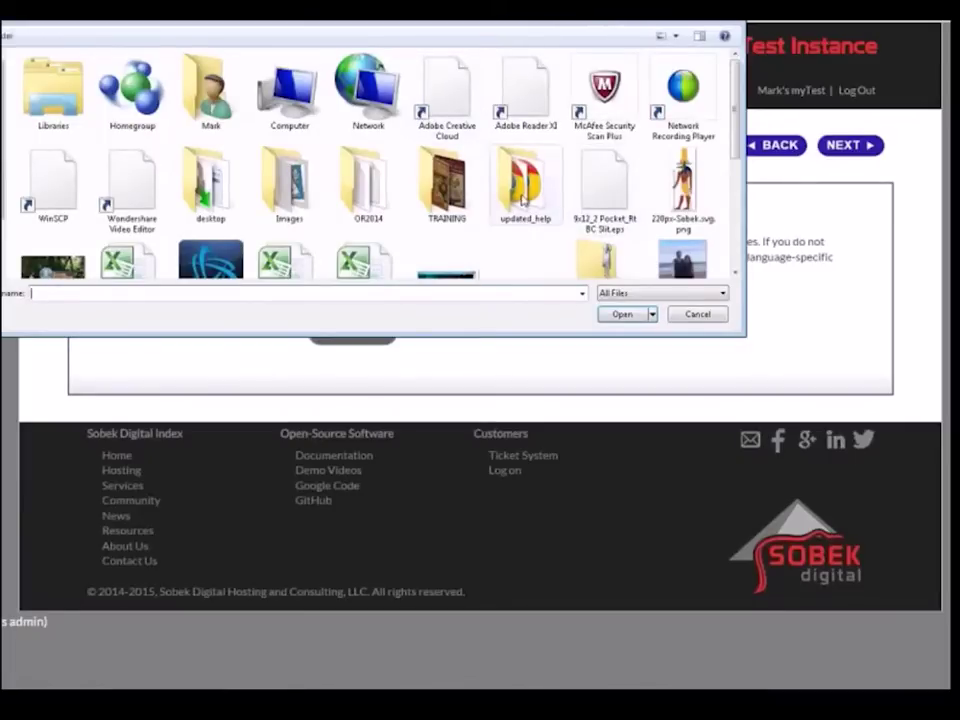
double_click(463, 197)
double_click(390, 125)
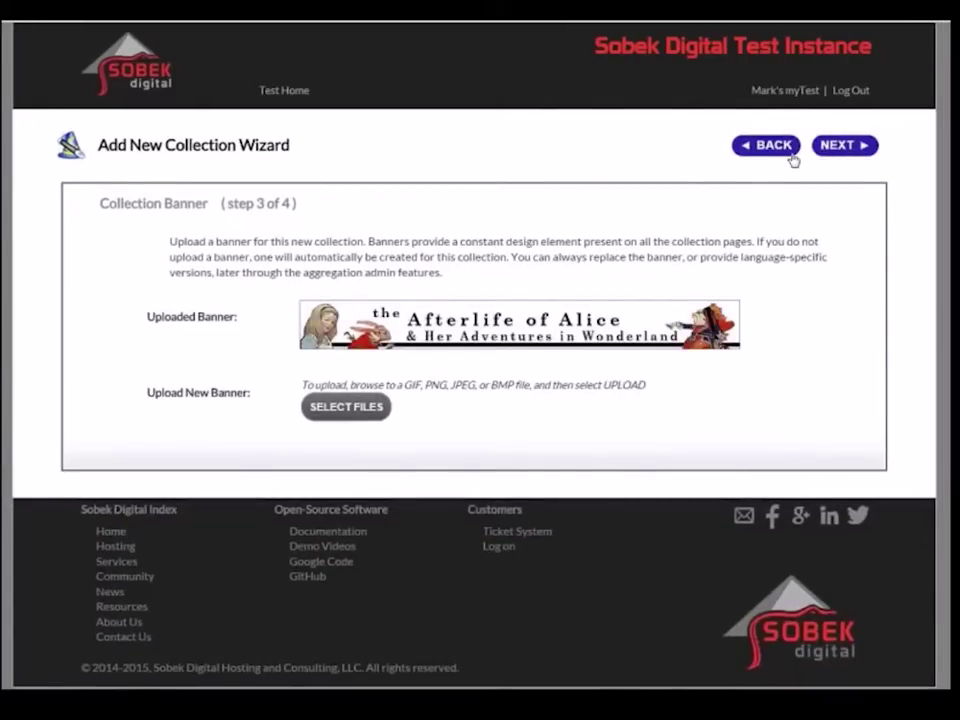
click(845, 148)
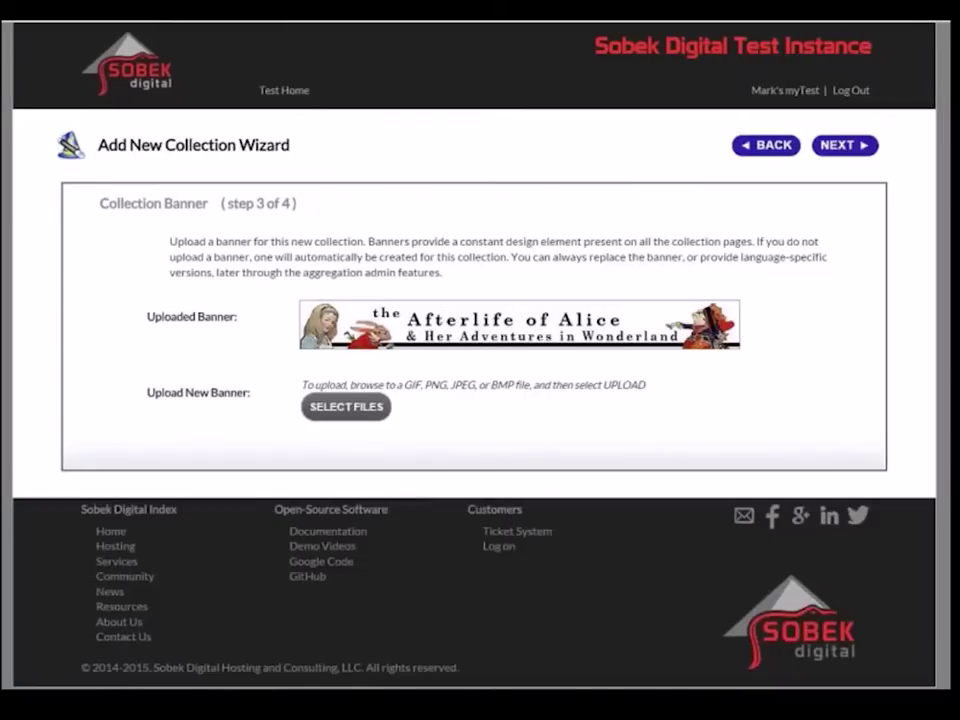
click(833, 147)
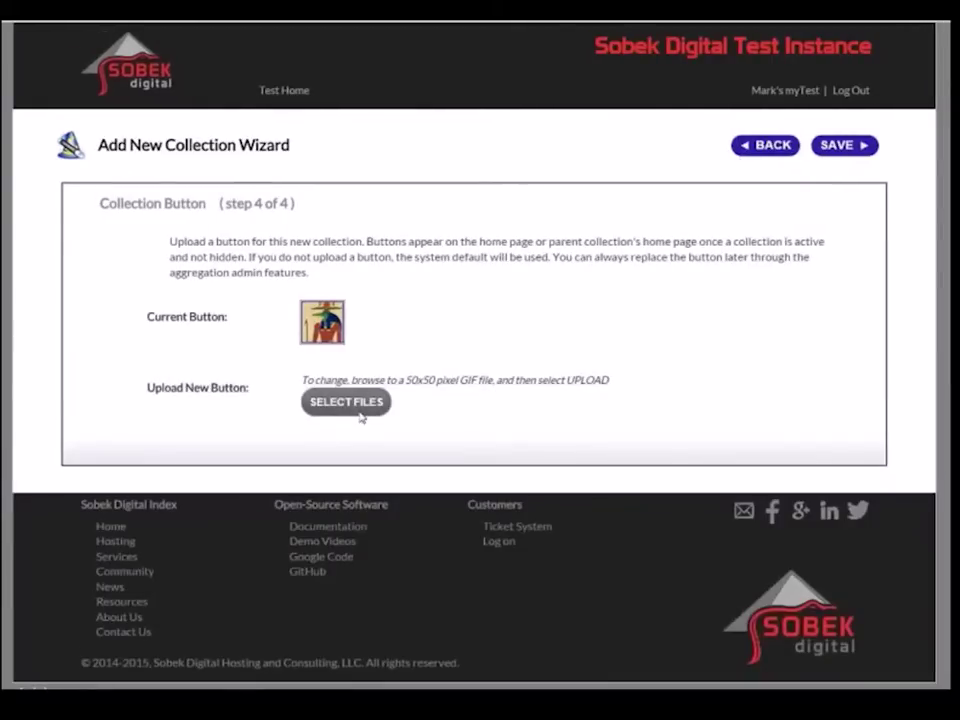
Upload button.gif as the collection button and save the new collection
click(361, 417)
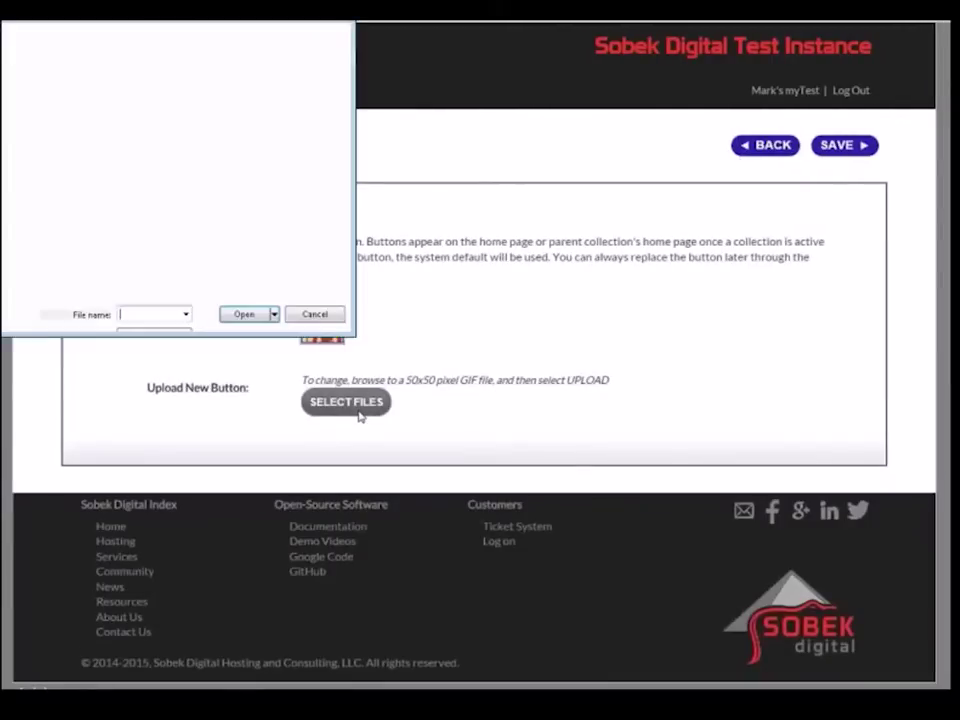
double_click(455, 113)
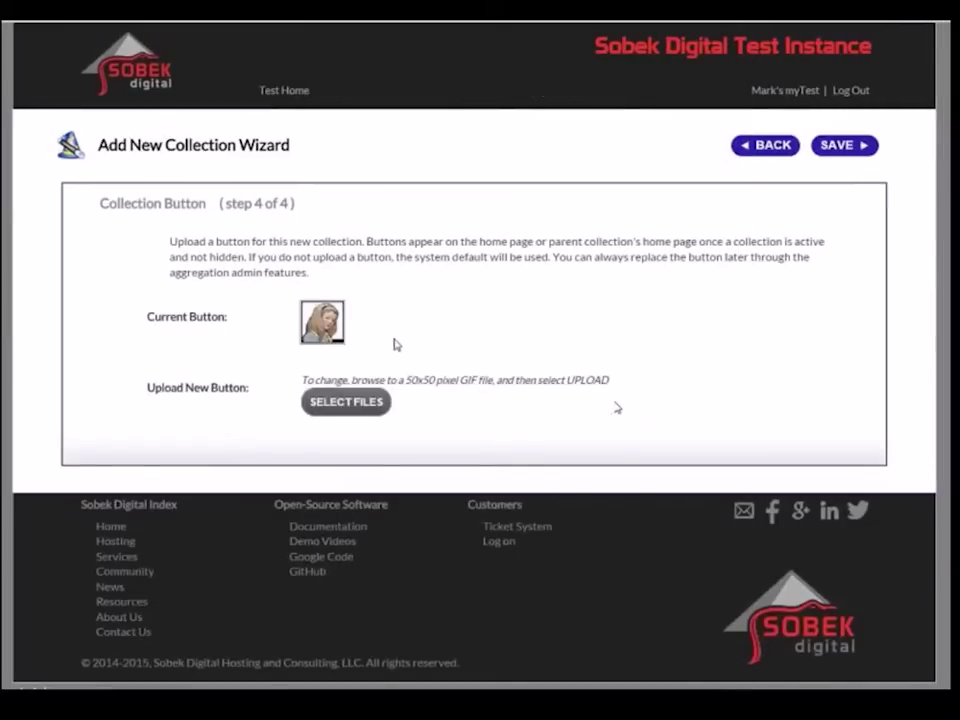
click(858, 146)
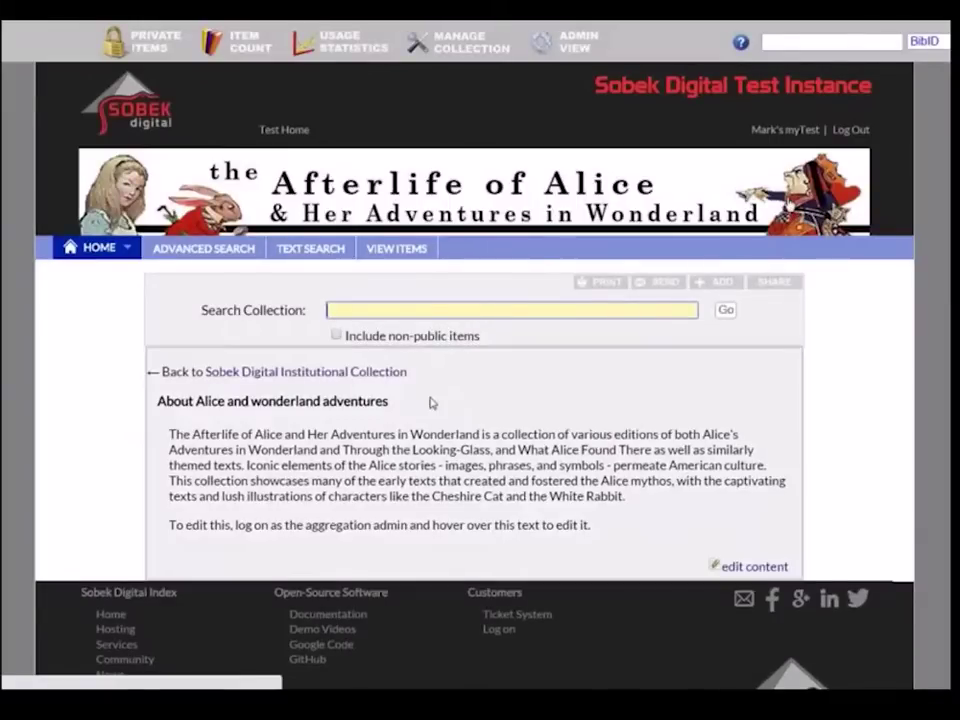
Open the parent Sobek Digital Institutional Collection and check its Exhibits section for the new exhibit
click(370, 376)
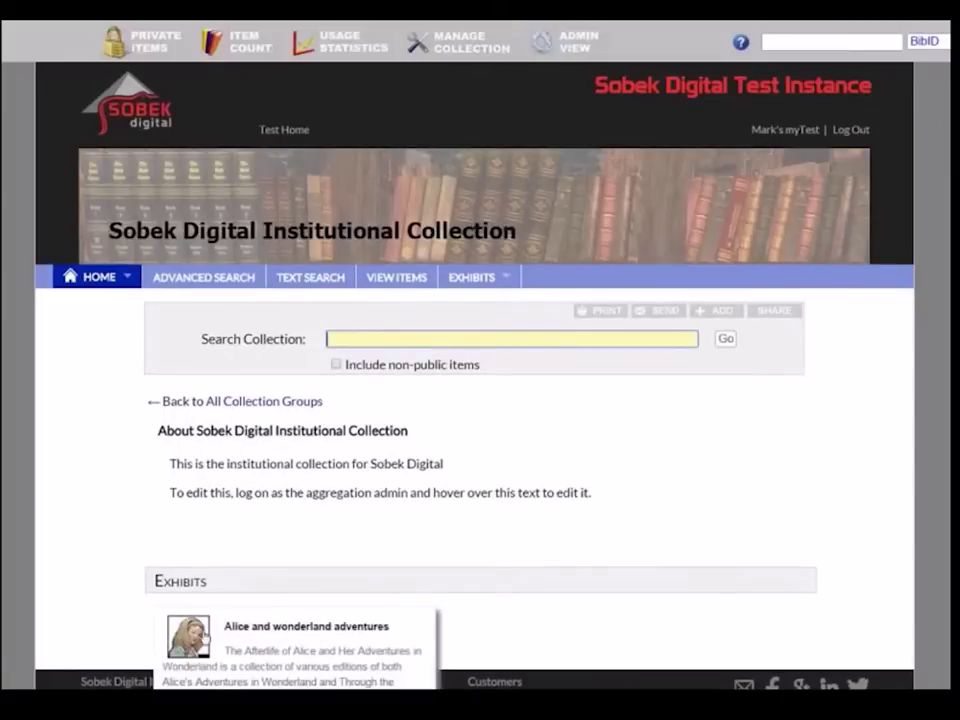
scroll(379, 531, down, 2)
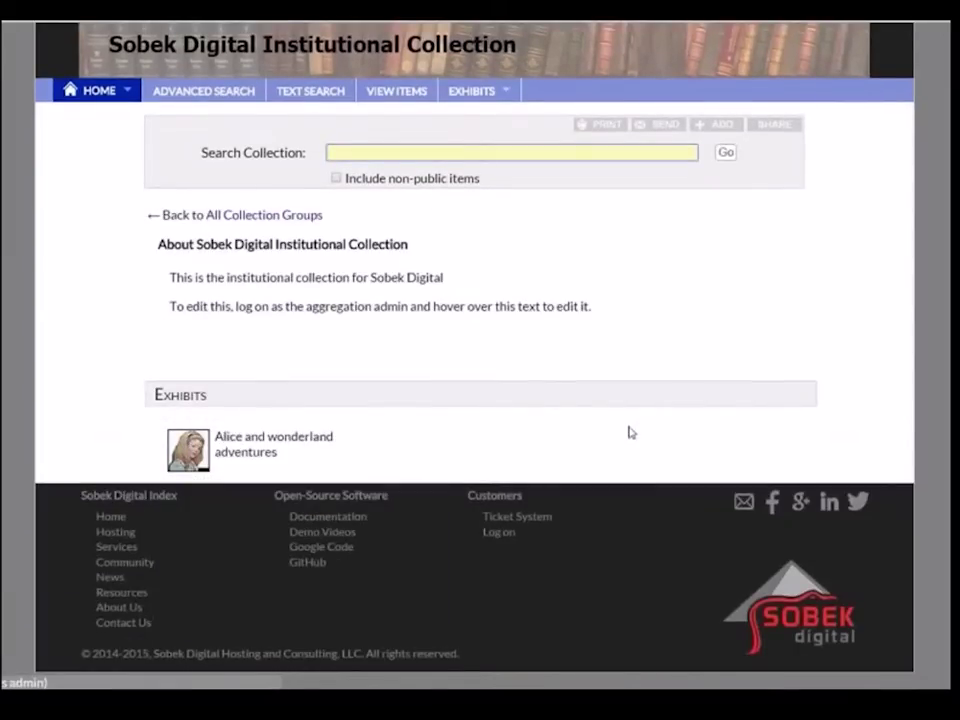
scroll(633, 275, up, 2)
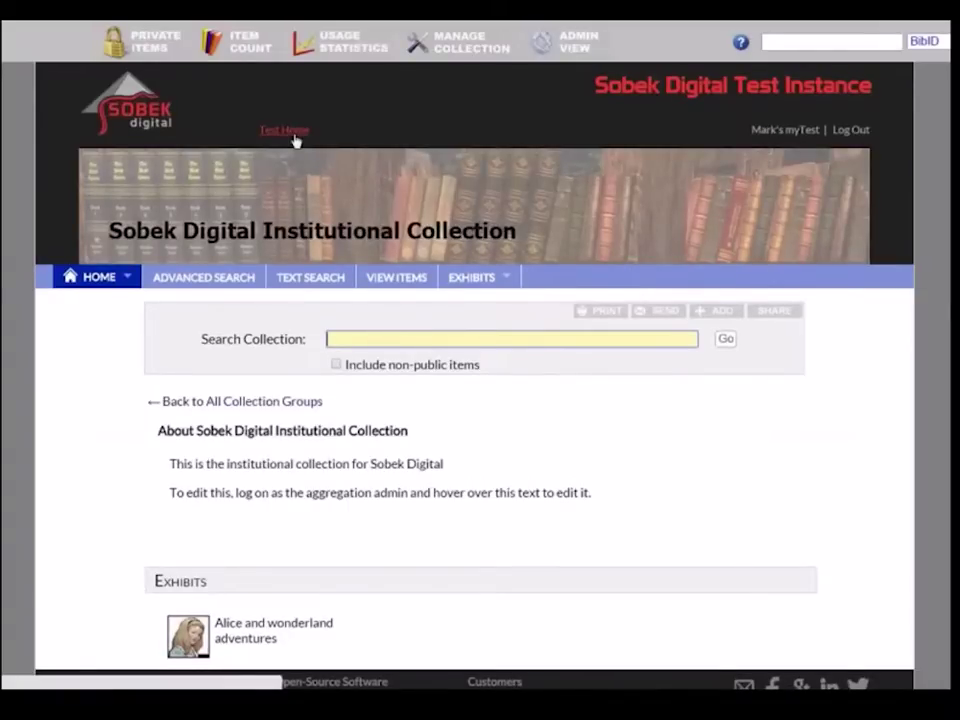
Go to the repository home page and check the thematic headings for the new collection
drag(296, 140, 80, 255)
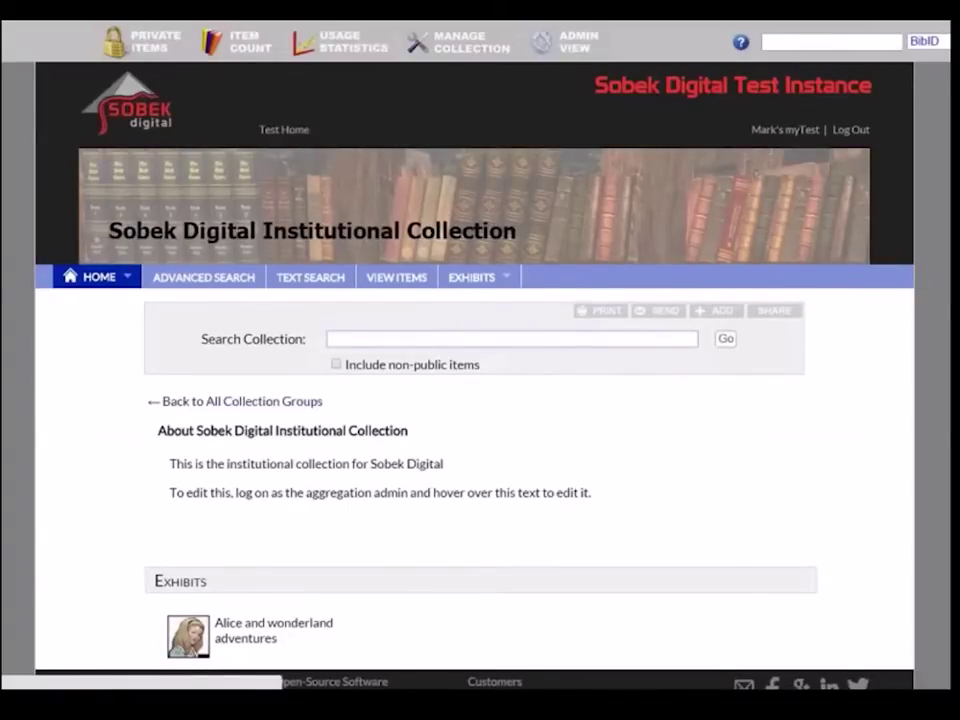
click(292, 131)
scroll(480, 400, down, 5)
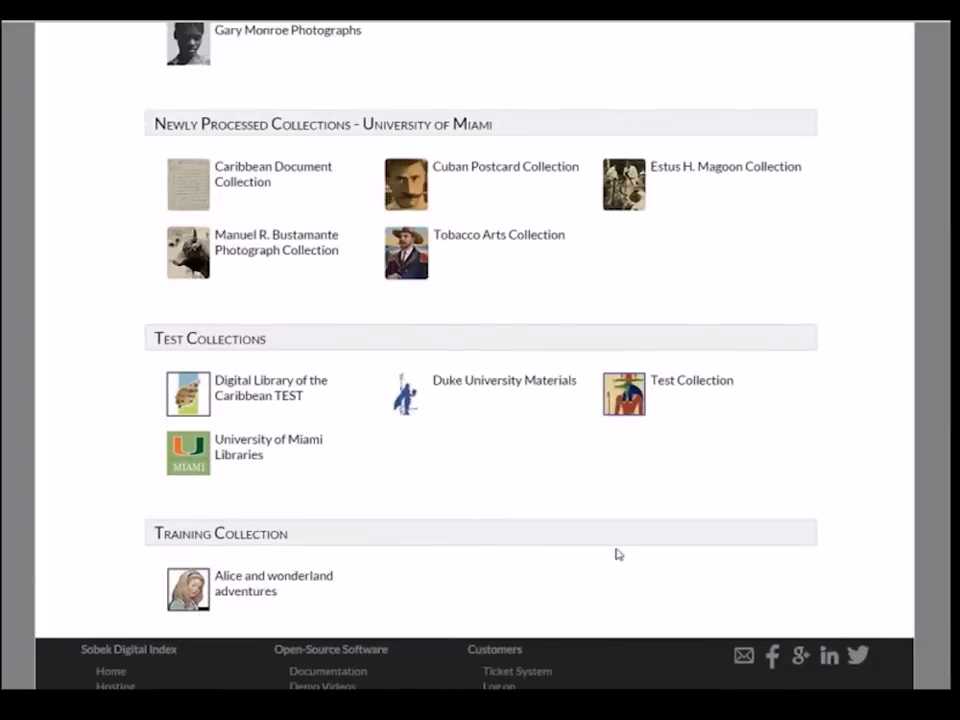
scroll(618, 553, up, 3)
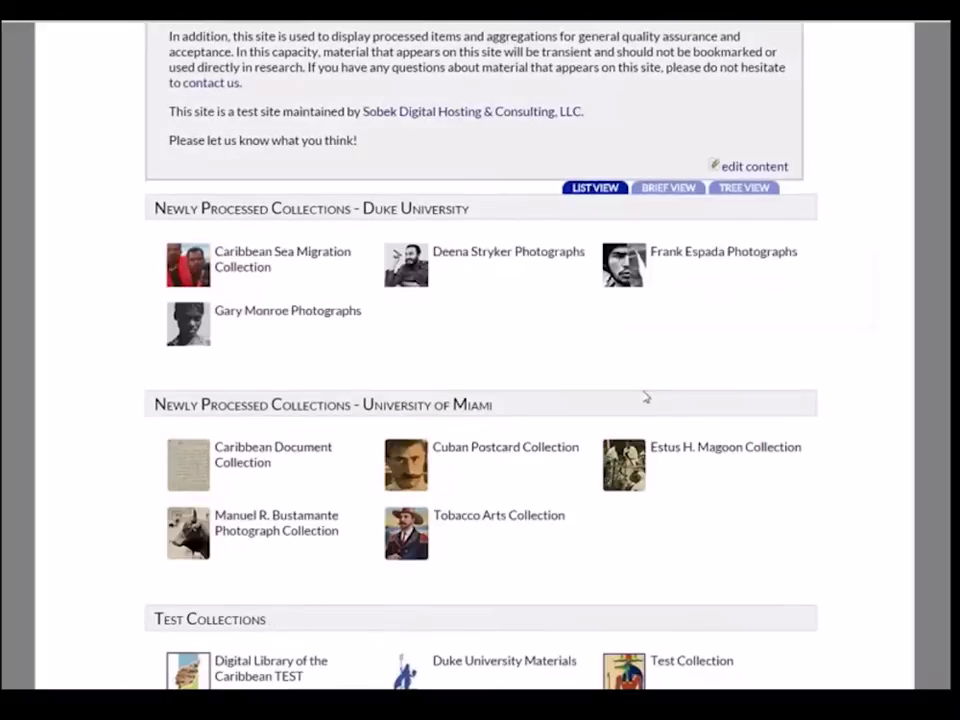
scroll(591, 246, up, 4)
scroll(407, 553, down, 8)
Open the Alice and wonderland adventures exhibit and start editing its home page content
click(240, 436)
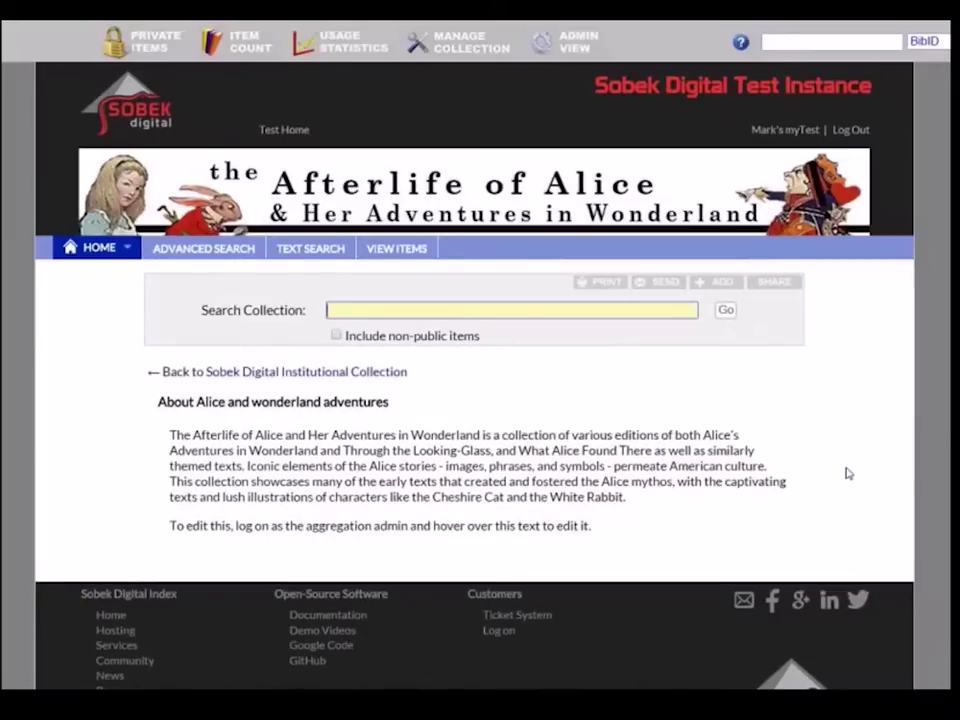
mouse_move(790, 545)
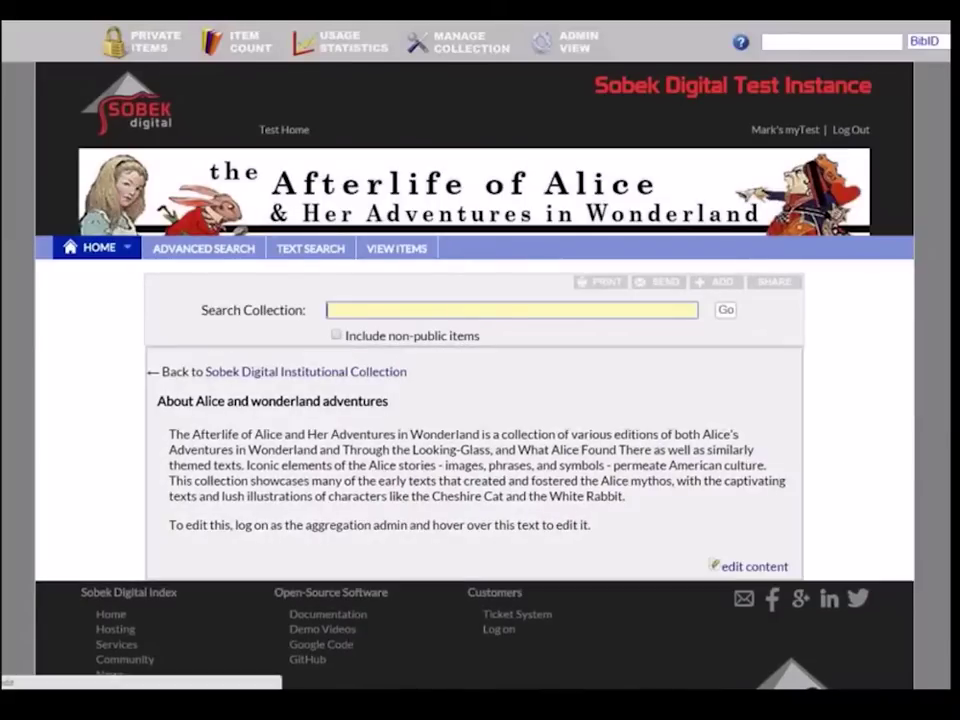
click(770, 571)
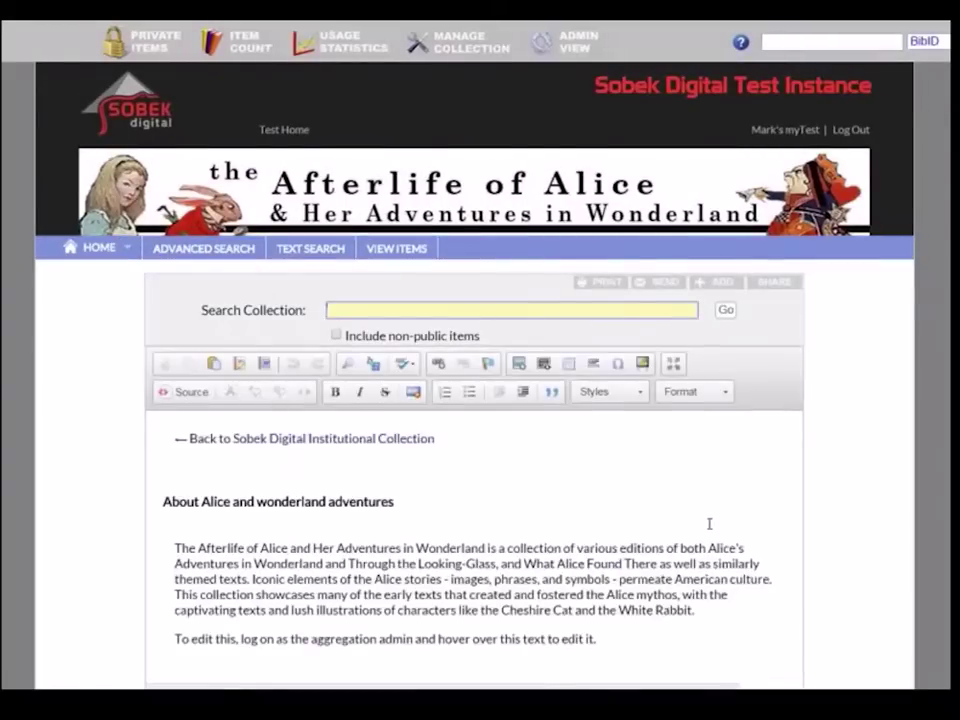
scroll(709, 524, down, 2)
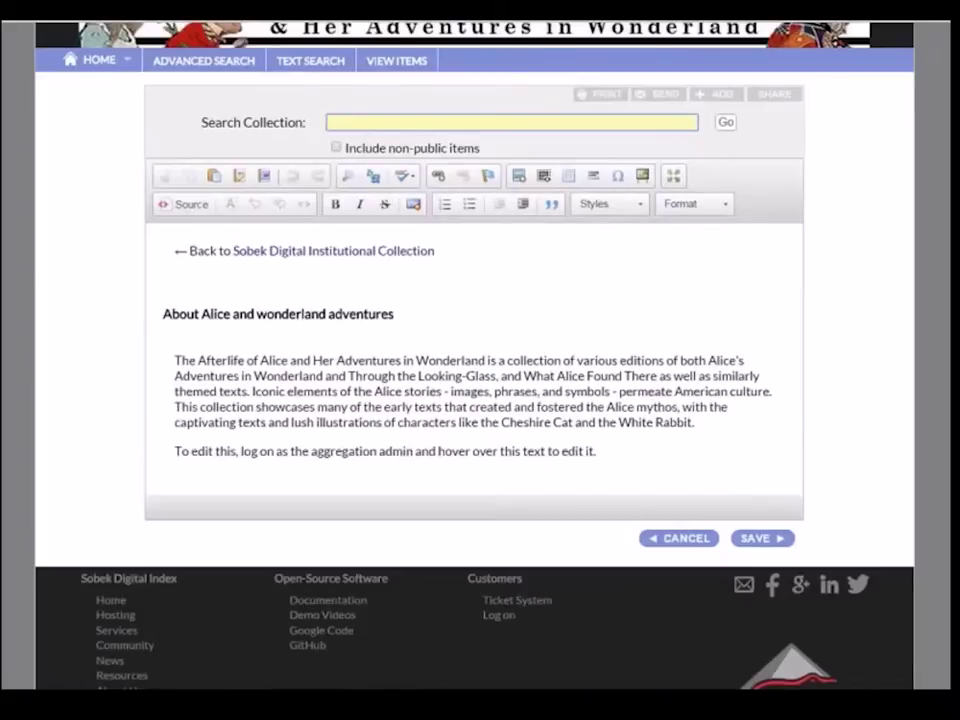
Replace the exhibit's description and editing hint with the longer four-paragraph description copied from Notepad
key(alt+Tab)
drag(54, 343, 764, 483)
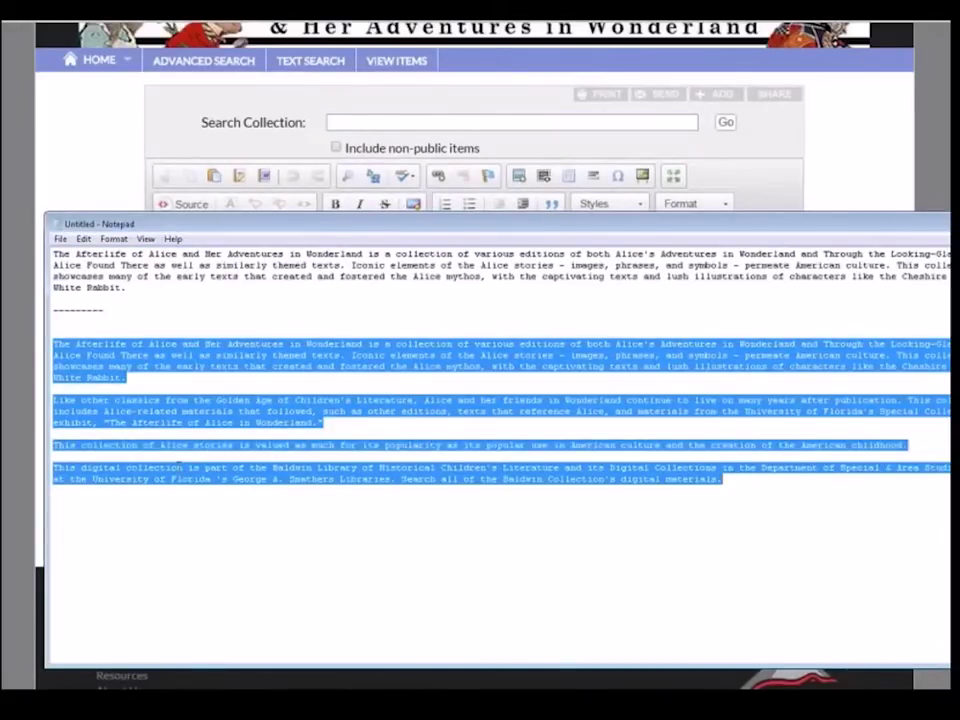
key(alt+Tab)
drag(433, 391, 154, 339)
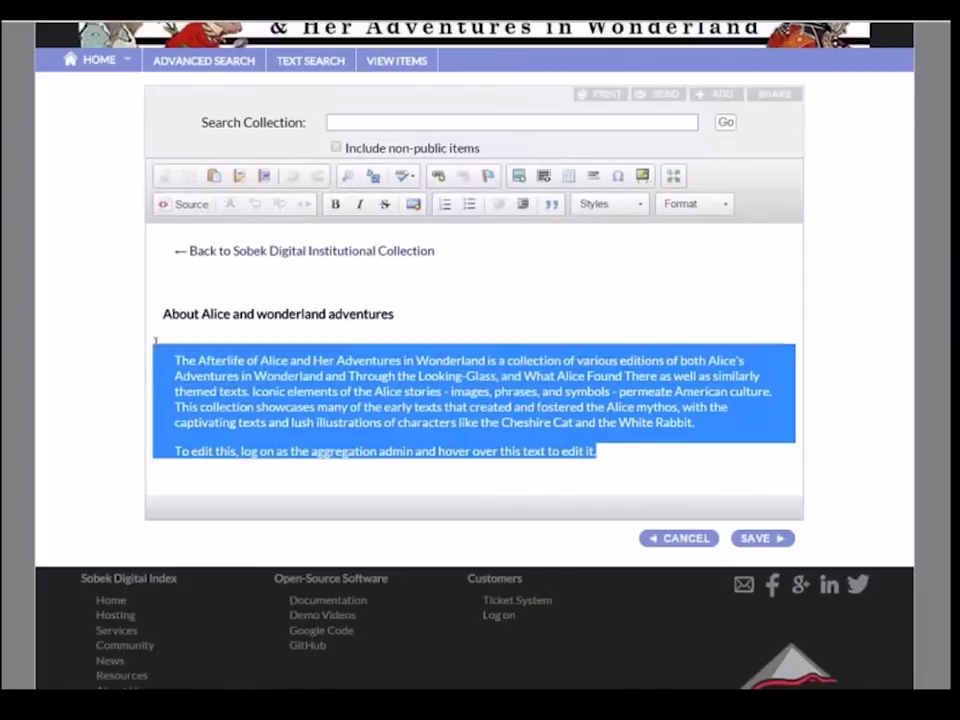
text(The Afterlife of Alice and Her Adventures in Wonderland is a collection of various editions of both Alice's Adventures in Wonderland and Through the Looking-Glass, and What Alice Found There as well as similarly themed texts. Iconic elements of the Alice stories - images, phrases, and symbols - permeate American culture. This collection showcases many of the early texts that created and fostered the Alice mythos, with the captivating texts and lush illustrations of characters like the Cheshire Cat and the White Rabbit. Like other classics from the Golden Age of Children's Literature, Alice and her friends in Wonderland continue to live on many years after publication. This collection also includes Alice-related materials that followed, such as other editions, texts that reference Alice, and materials from the University of Florida's Special Collections exhibit, "The Afterlife of Alice in Wonderland." This collection of Alice stories is valued as much for its popularity as its popular use in American culture and the creation of the American childhood. This digital collection is part of the Baldwin Library of Historical Children's Literature and its Digital Collections in the Department of Special & Area Studies Collections at the University of Florida 's George A. Smathers Libraries. Search all of the Baldwin Collection's digital materials.)
scroll(449, 430, down, 1)
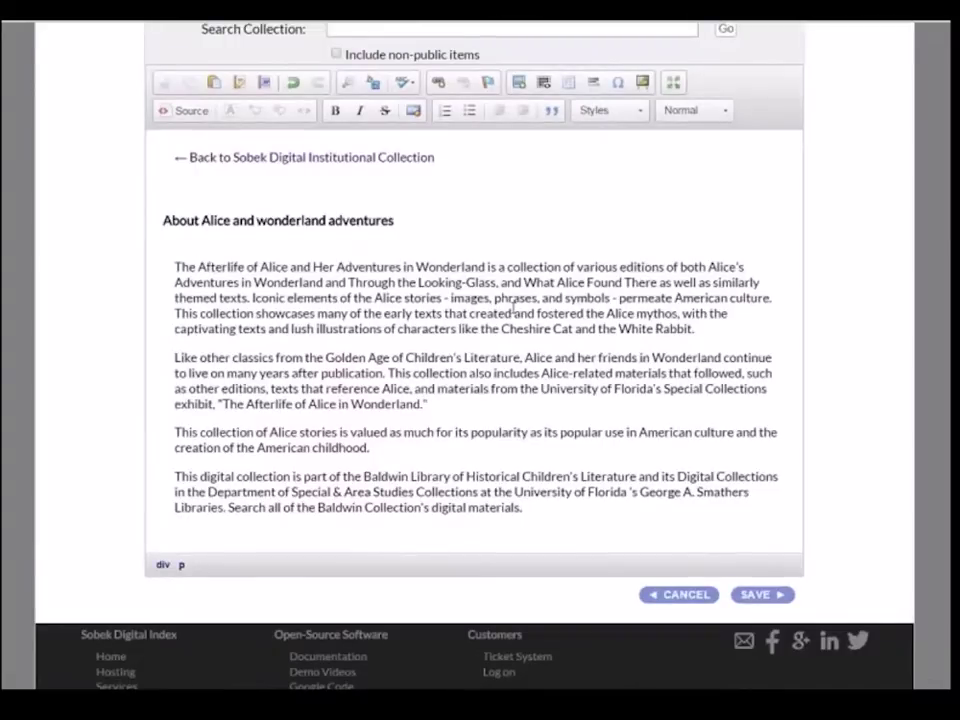
Upload 00001.jpg to the server and insert it before the first description paragraph with a width of 100
click(175, 267)
scroll(540, 280, up, 2)
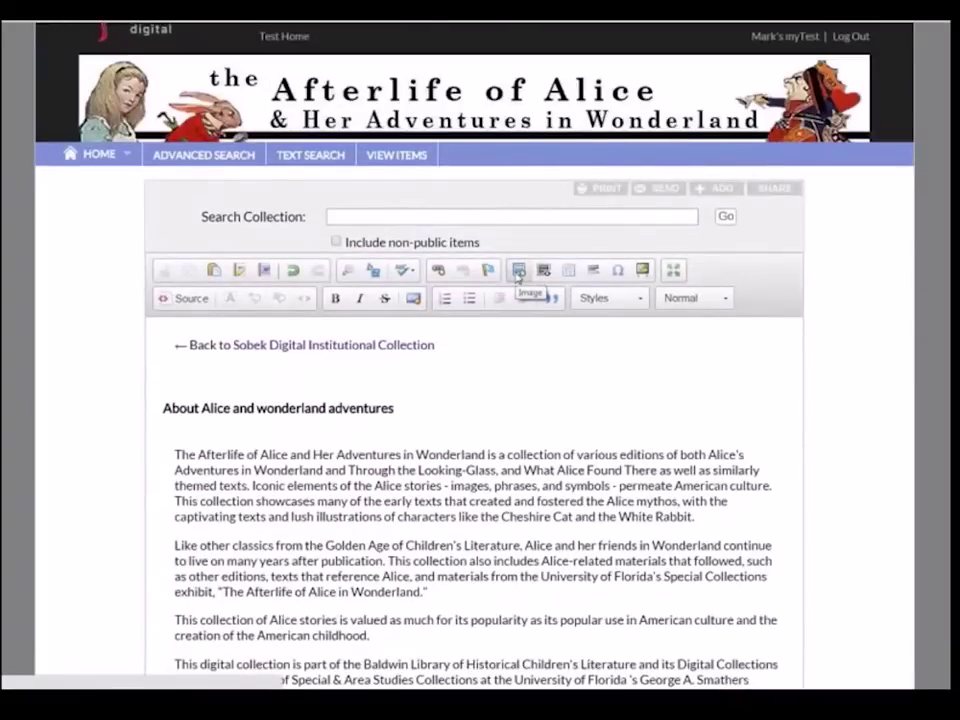
click(518, 271)
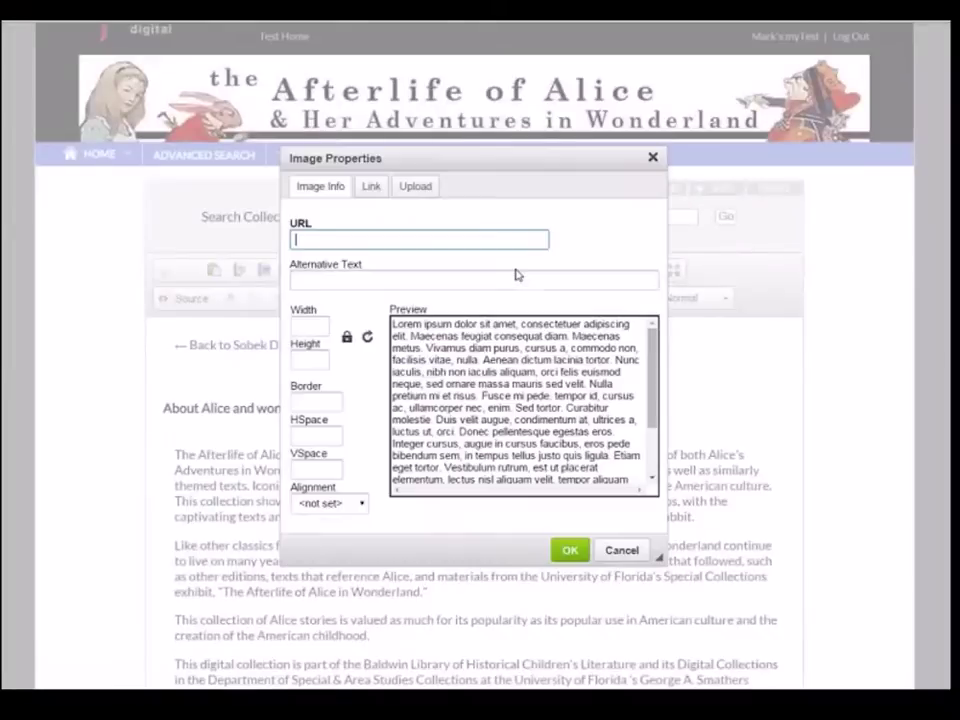
click(415, 187)
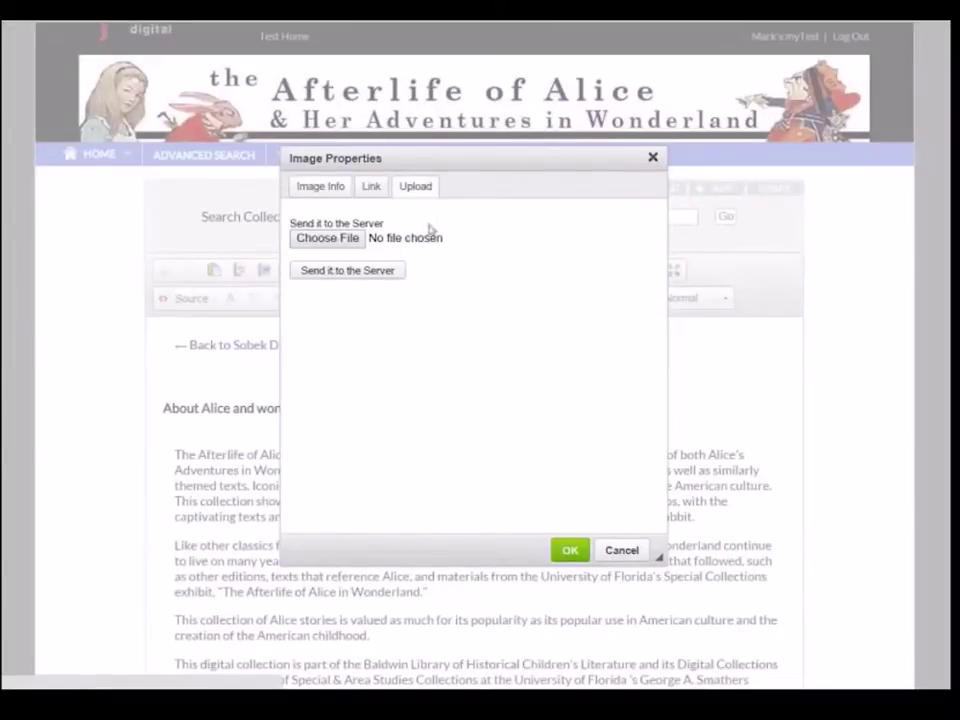
click(352, 245)
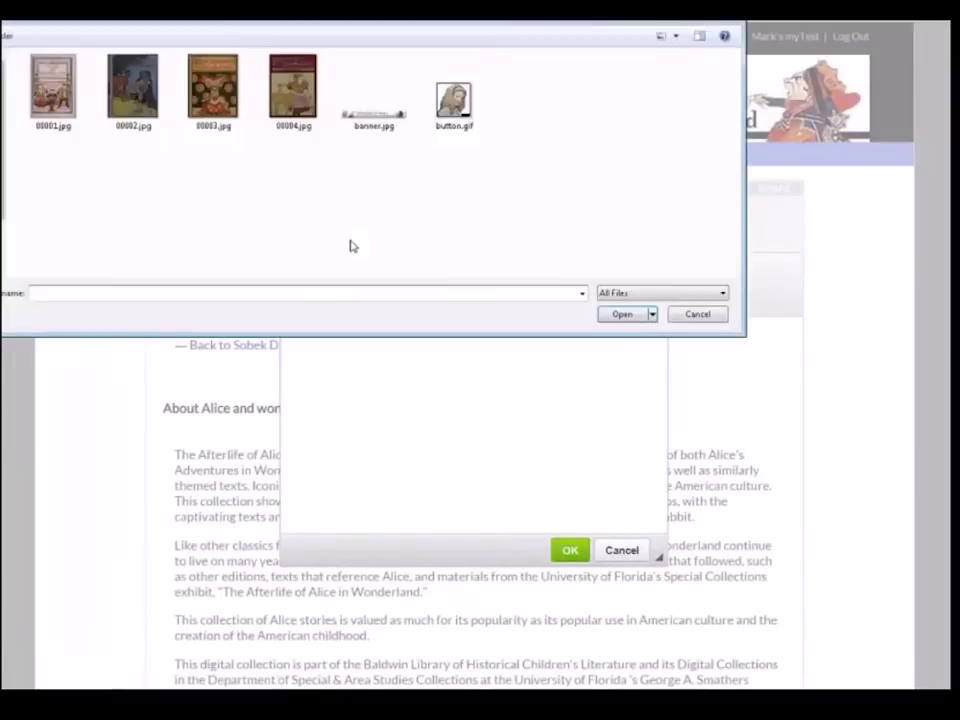
double_click(70, 82)
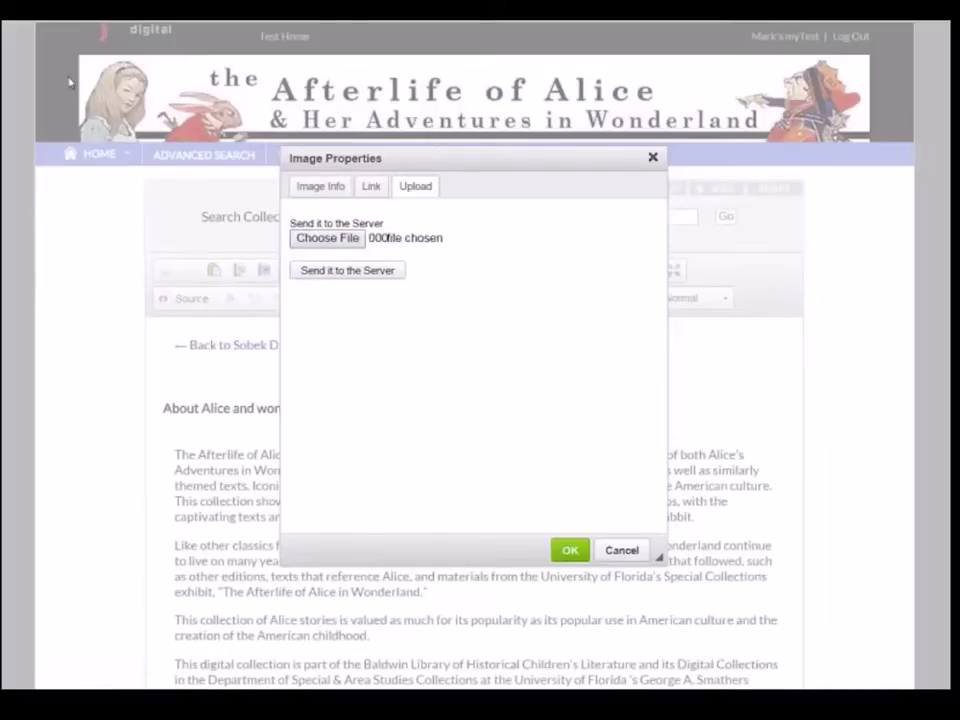
click(373, 270)
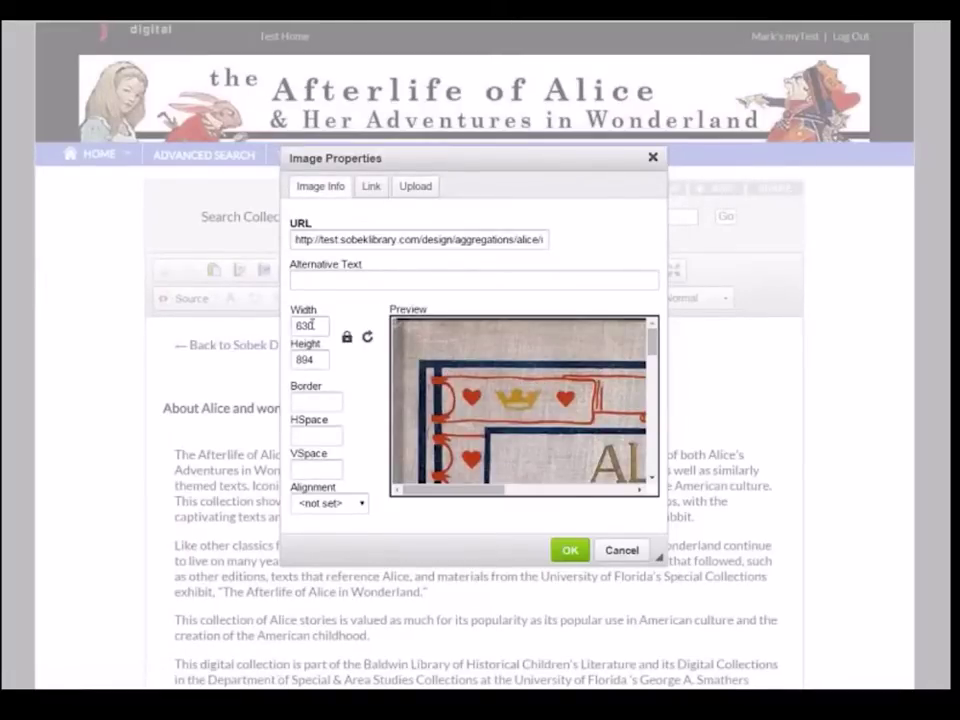
text(100)
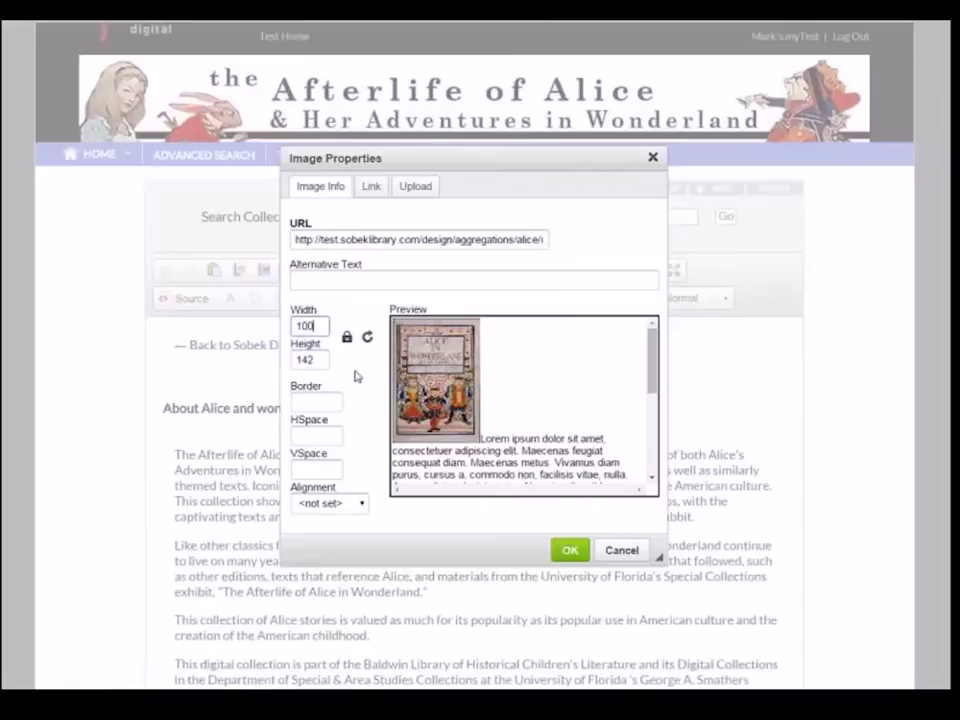
click(571, 551)
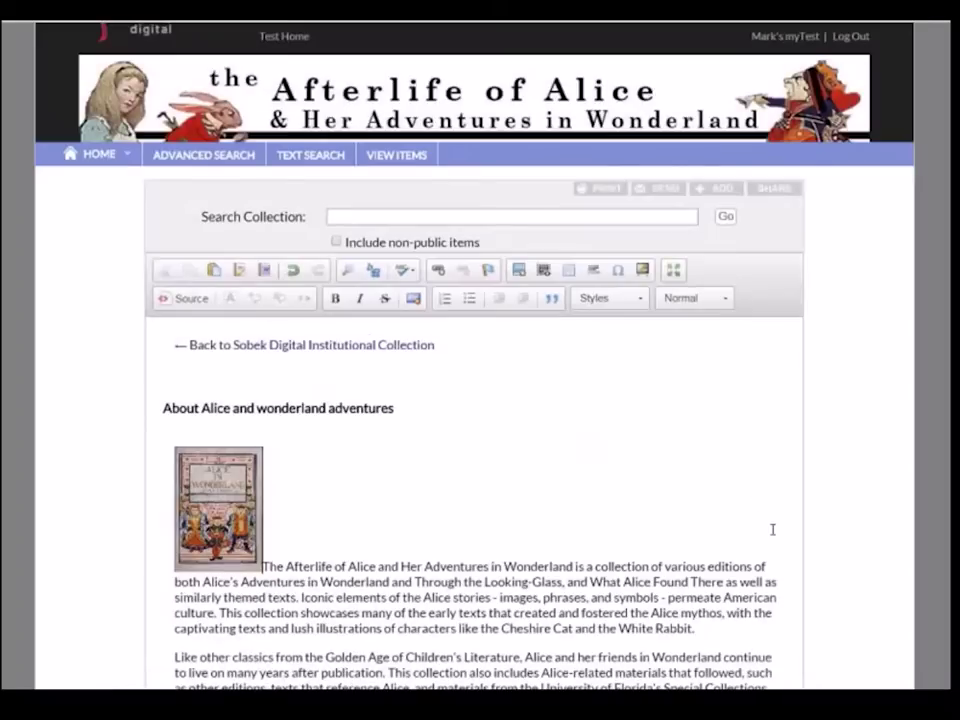
Save the home page content with the small cover image and check how it displays
scroll(772, 529, down, 5)
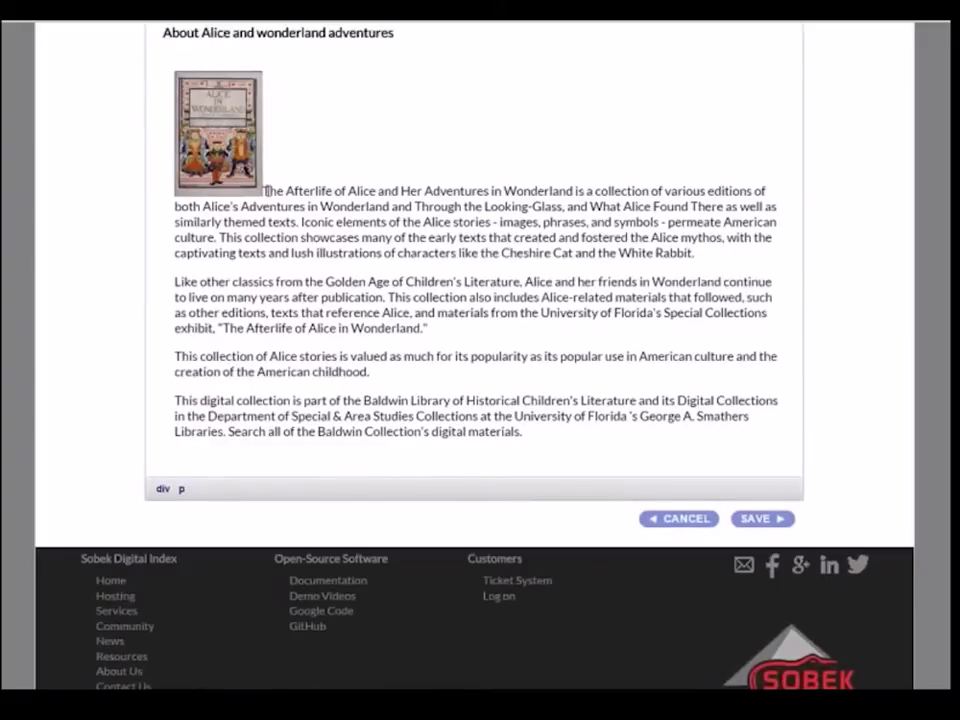
click(766, 519)
scroll(688, 399, down, 3)
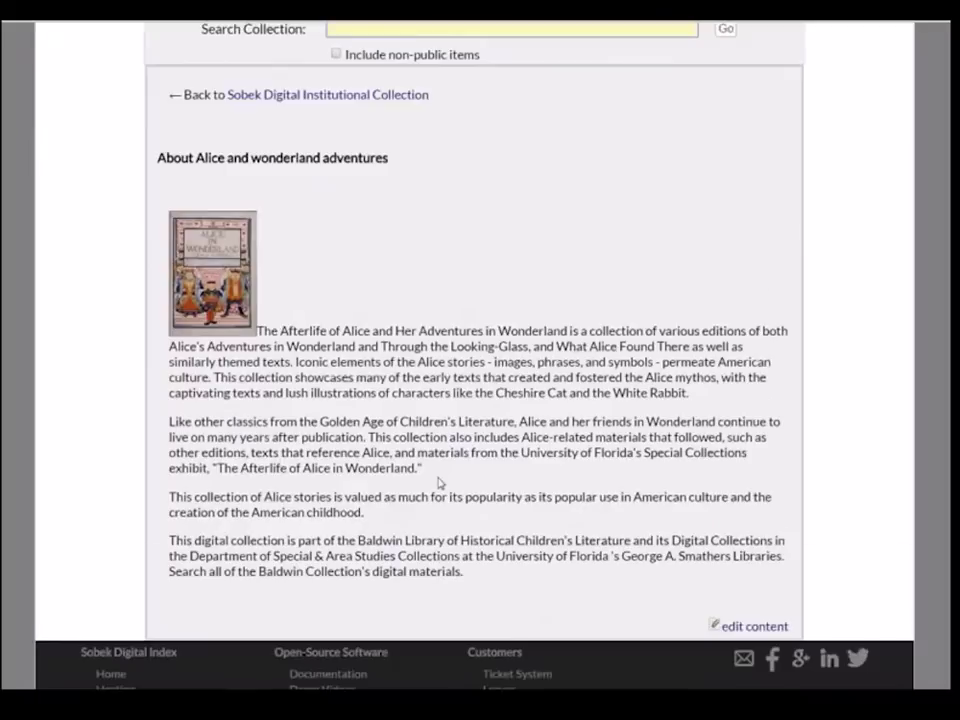
scroll(438, 483, down, 2)
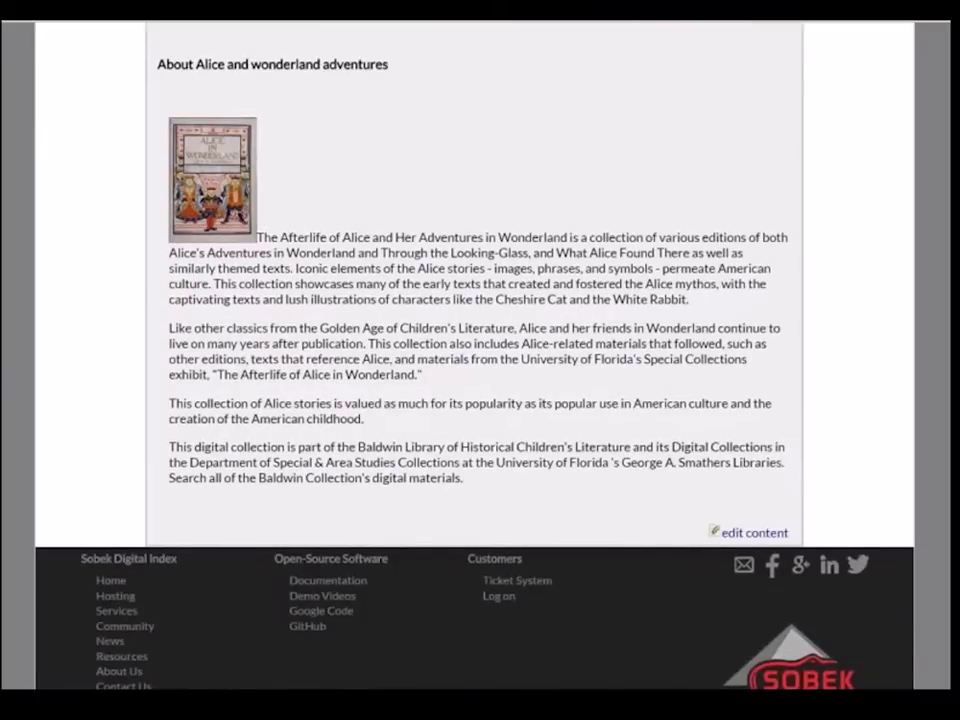
Reopen the home page content for editing and delete the cover image before the first paragraph
click(755, 533)
scroll(426, 533, down, 3)
click(232, 455)
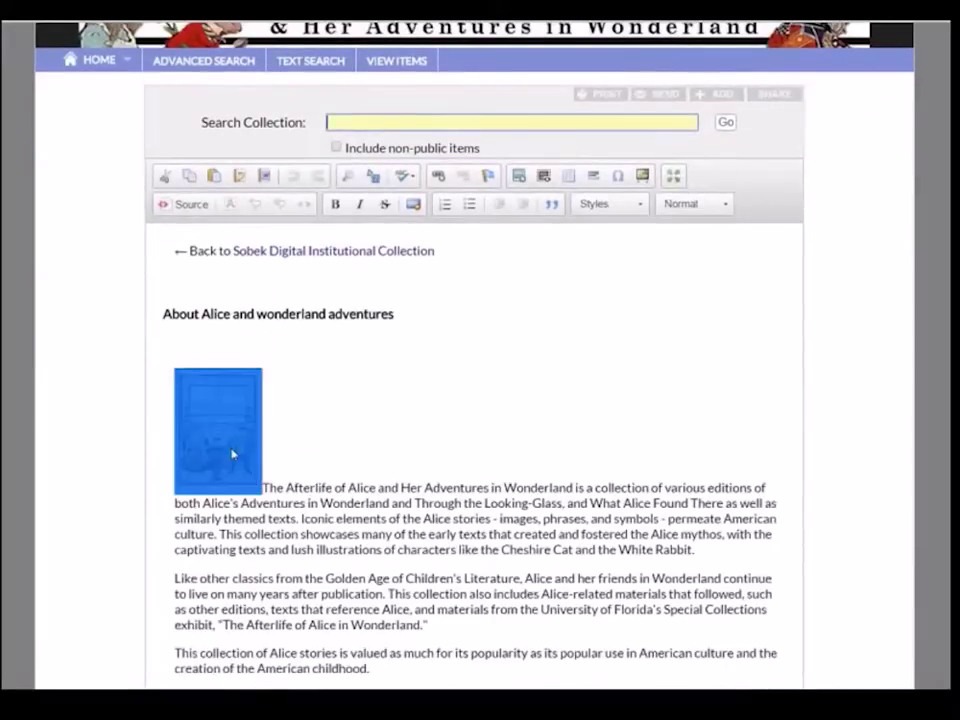
key(Delete)
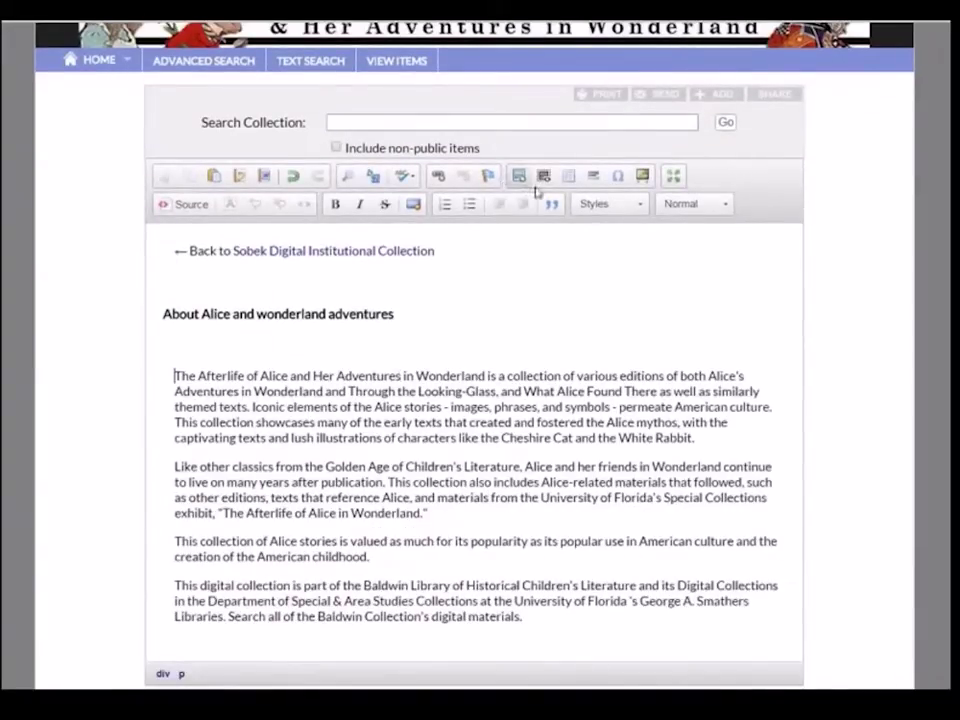
Add an empty line after the last paragraph and upload 00002.jpg to the server through the image properties
scroll(516, 529, down, 2)
click(545, 433)
key(Return)
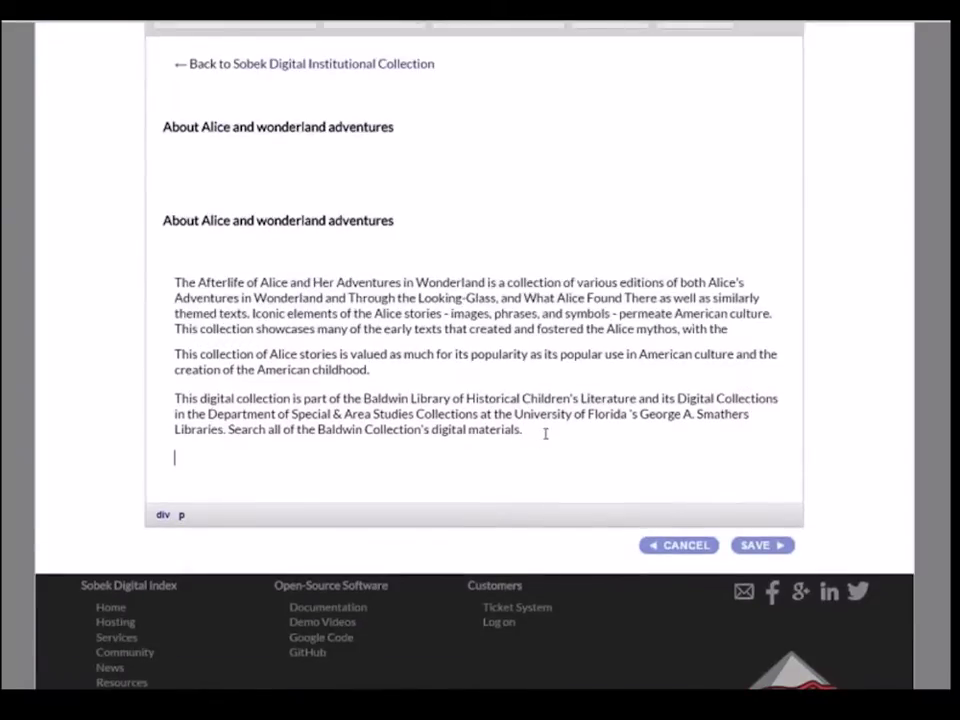
scroll(545, 433, up, 1)
click(518, 80)
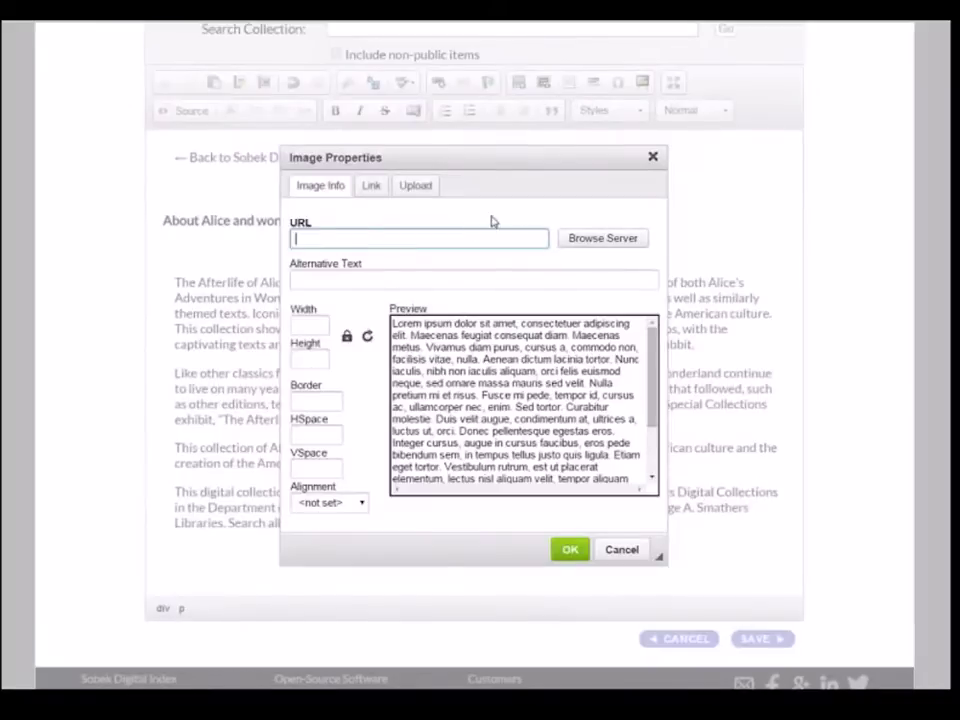
click(422, 189)
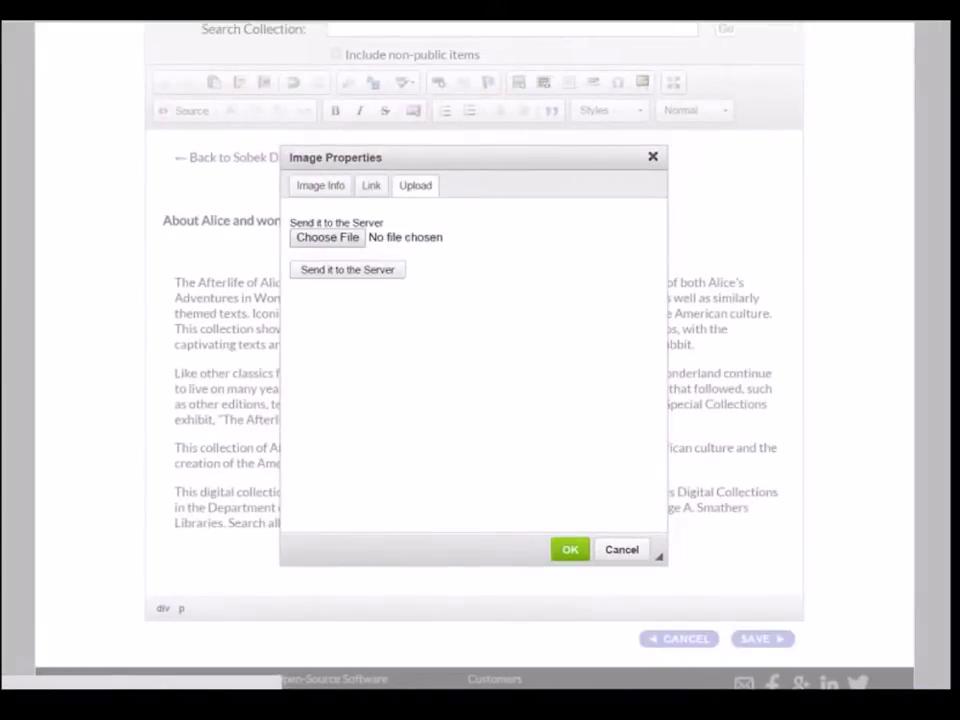
click(335, 238)
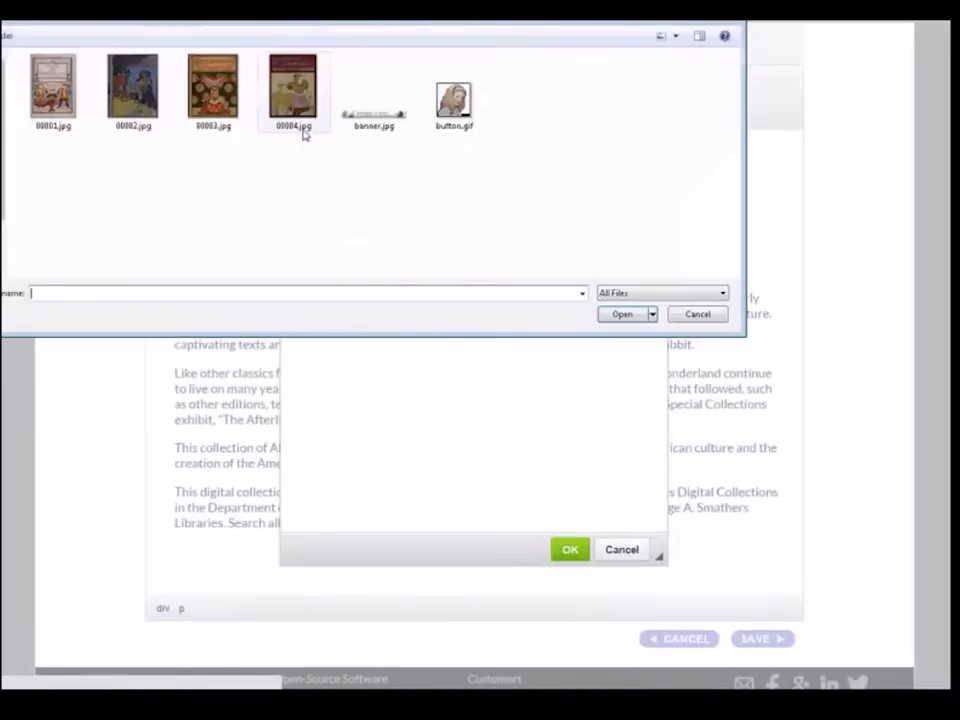
double_click(150, 85)
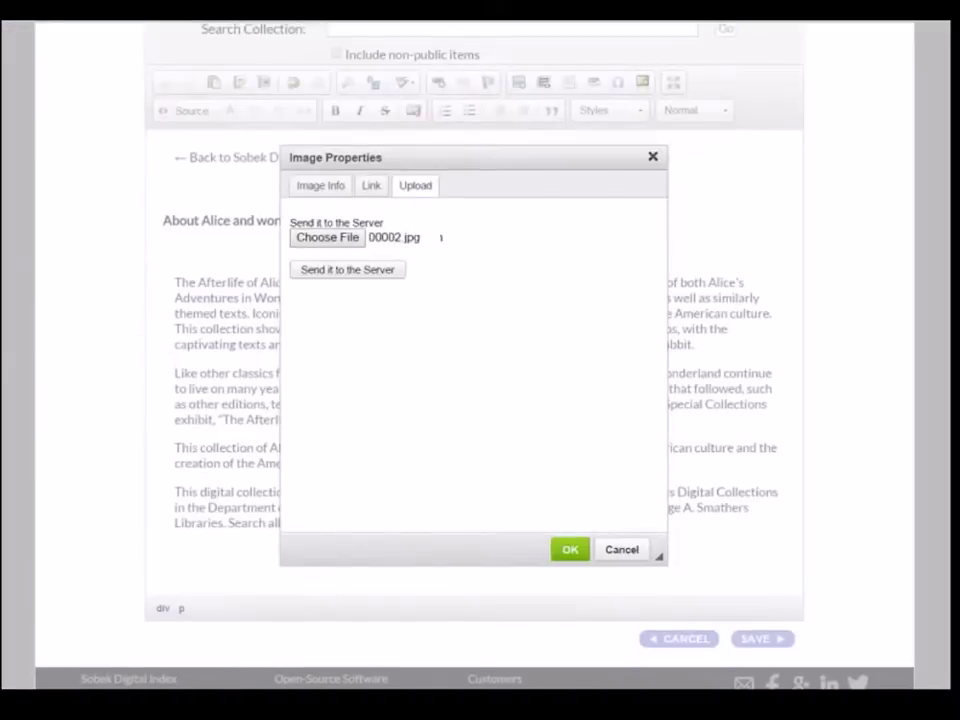
click(375, 274)
Upload 00003.jpg and 00004.jpg to the server and check the images stored there
click(415, 187)
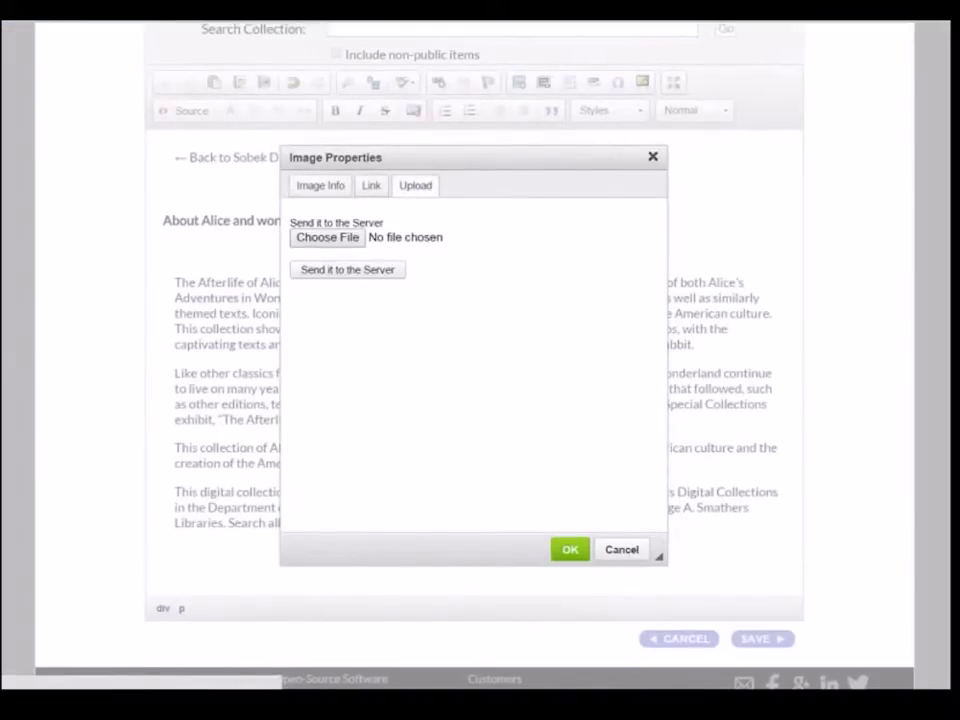
click(345, 246)
double_click(212, 86)
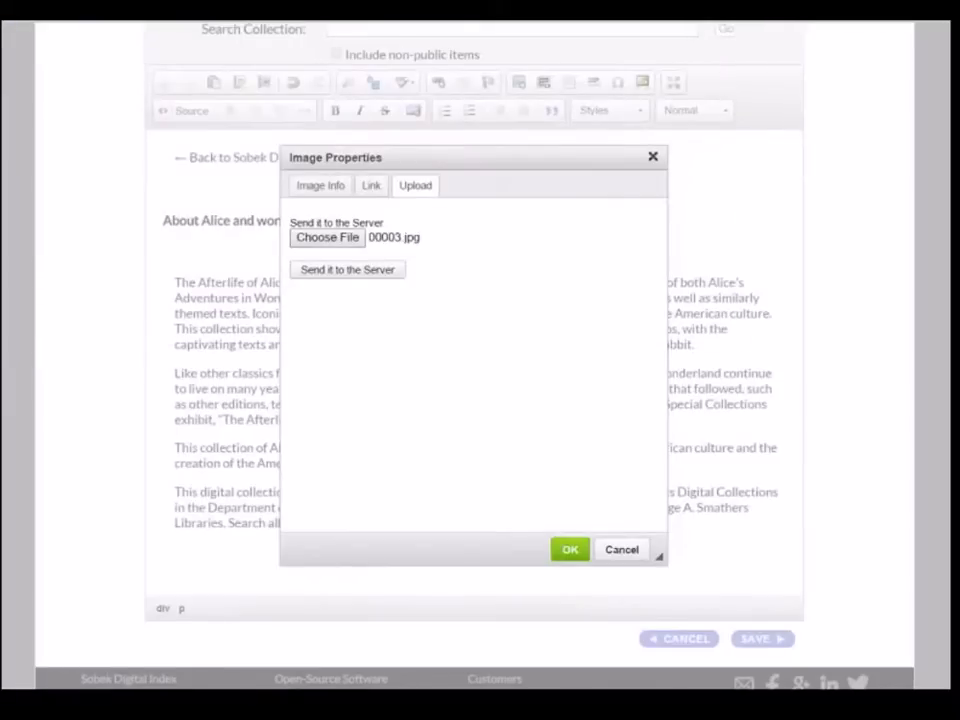
click(378, 281)
click(420, 188)
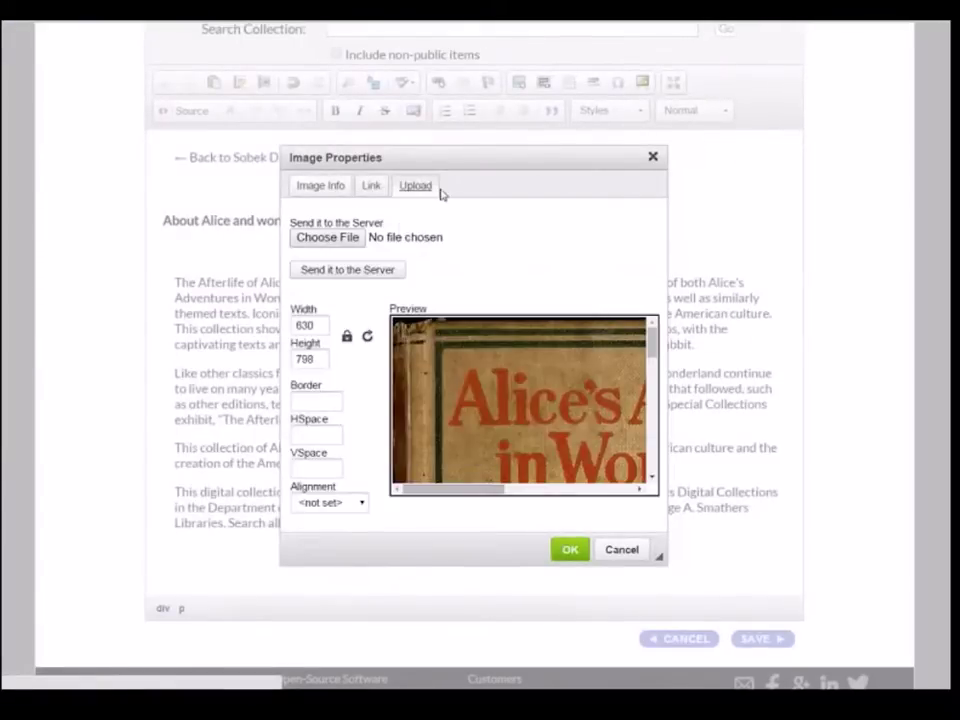
click(349, 238)
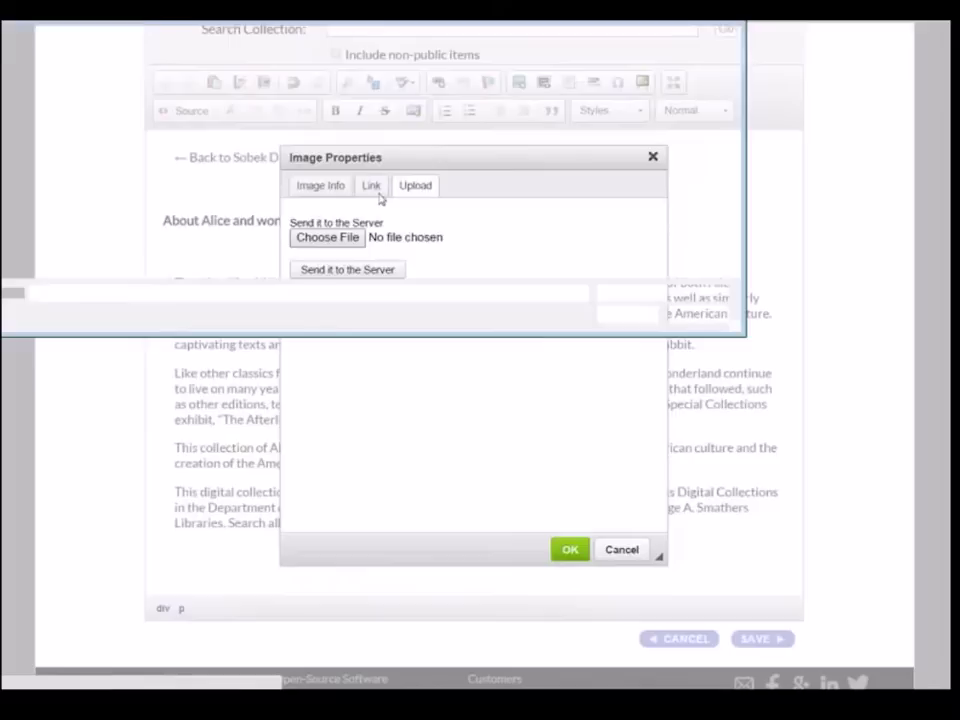
double_click(293, 86)
click(347, 268)
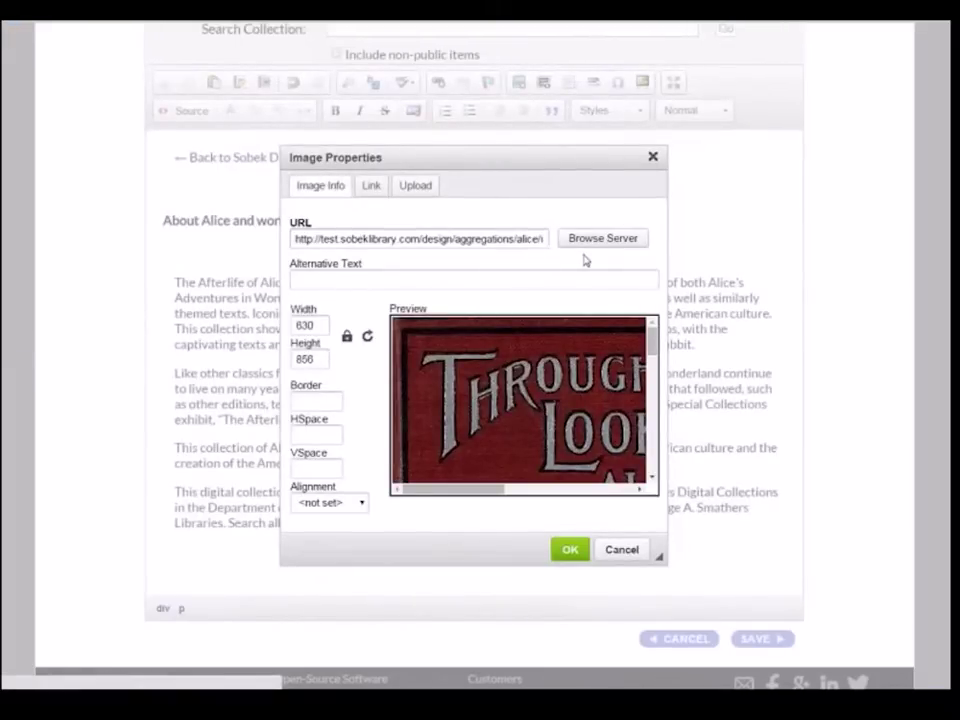
click(603, 238)
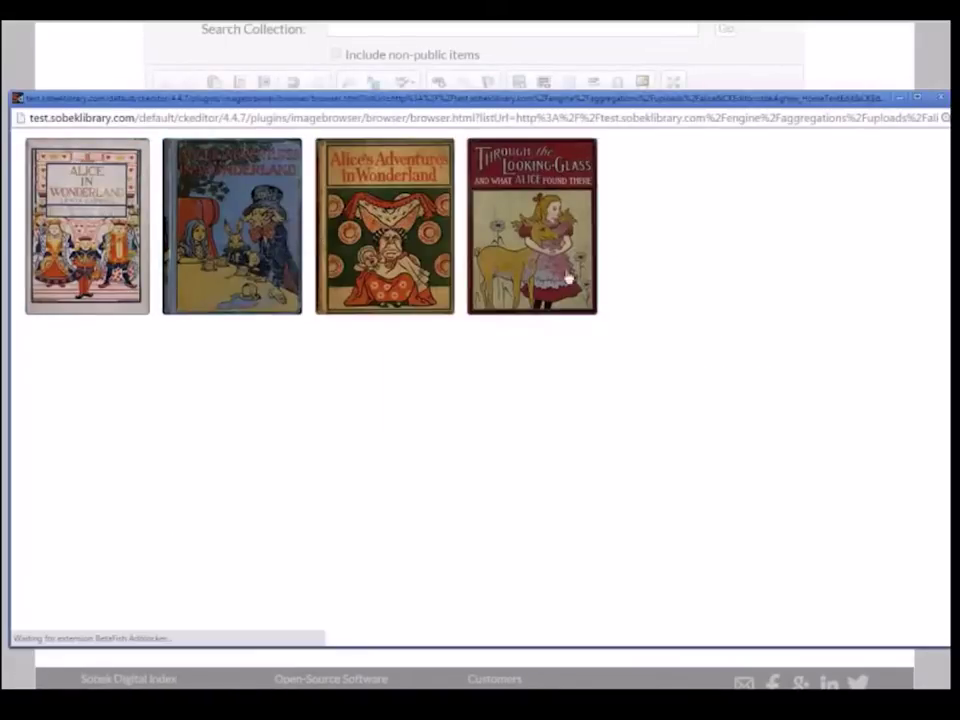
click(941, 97)
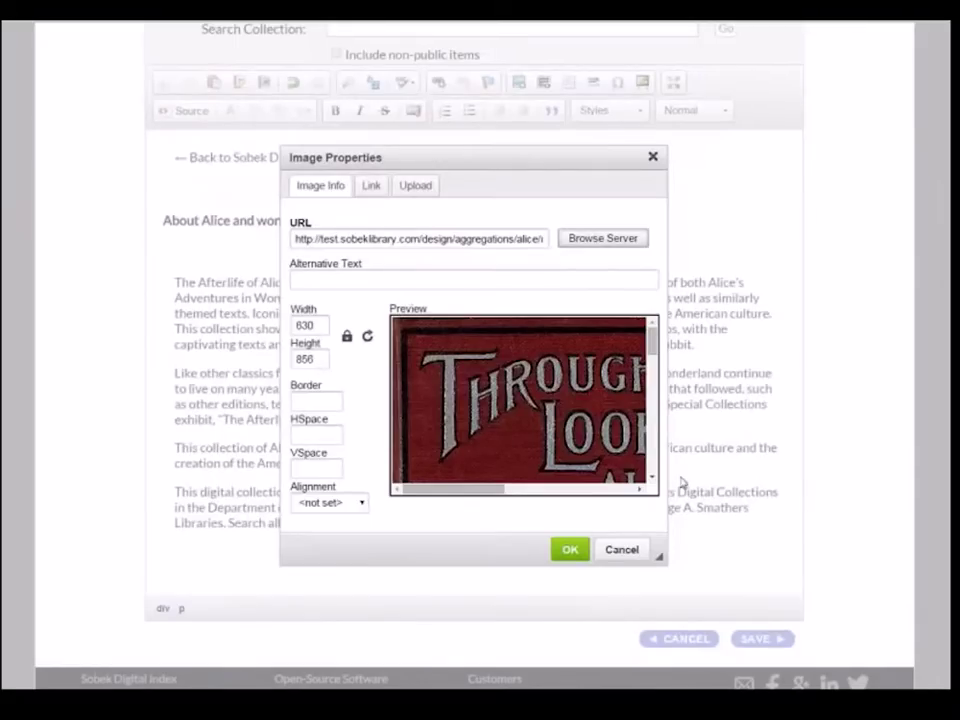
Insert 00004.jpg at full size on the empty last line and delete it again
click(575, 549)
scroll(722, 418, up, 1)
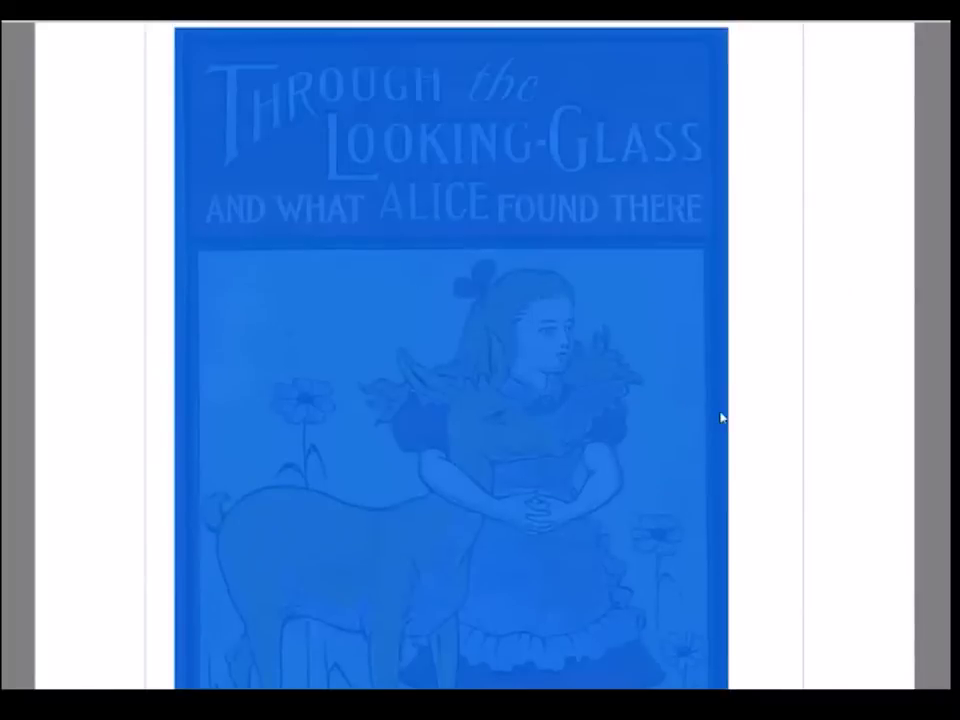
scroll(739, 534, down, 5)
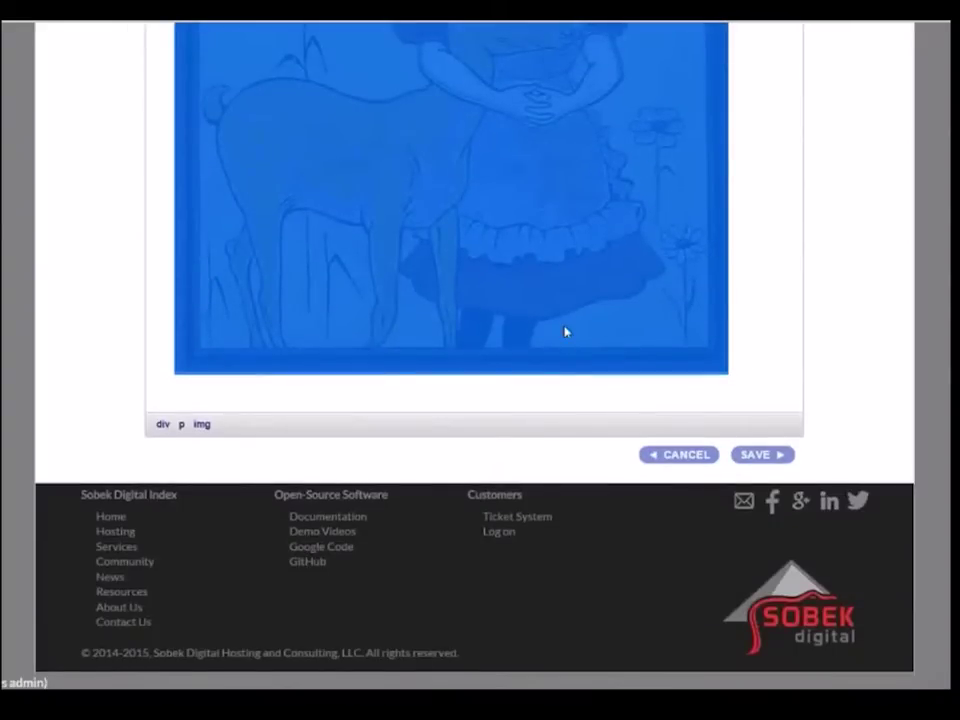
key(Delete)
Insert a slideshow of 00001.jpg, 00002.jpg, 00003.jpg and 00004.jpg below the last paragraph
scroll(602, 376, up, 3)
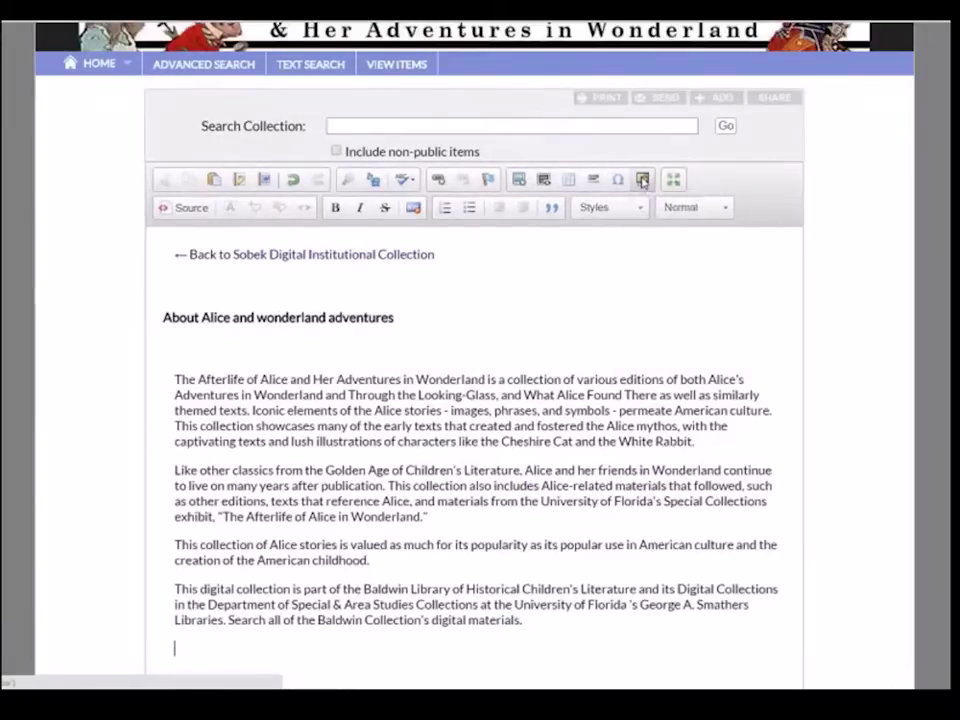
click(643, 181)
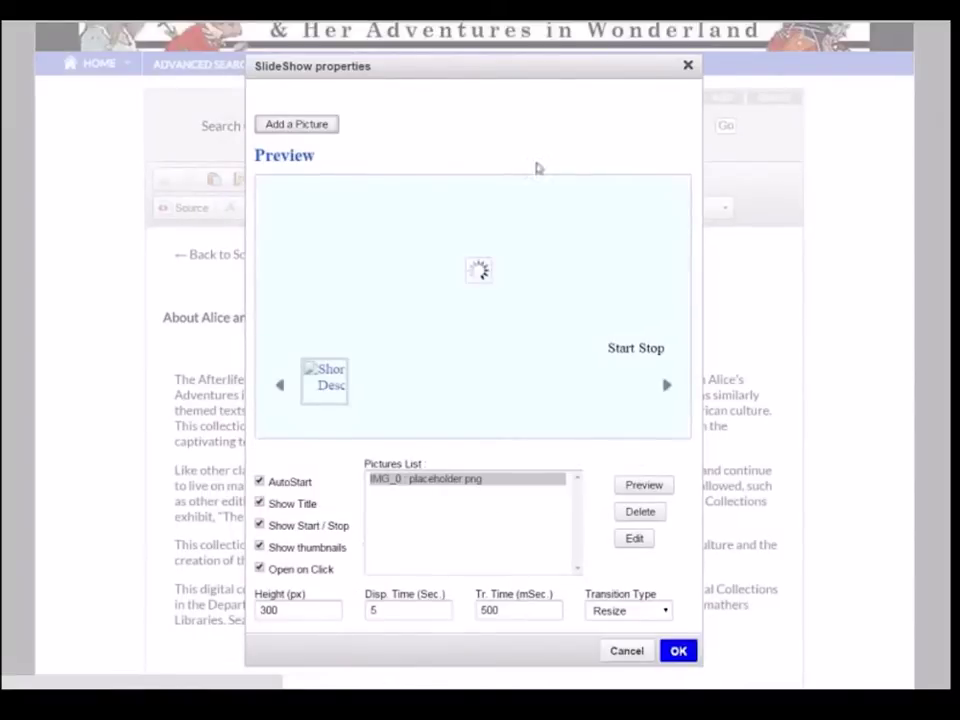
click(296, 124)
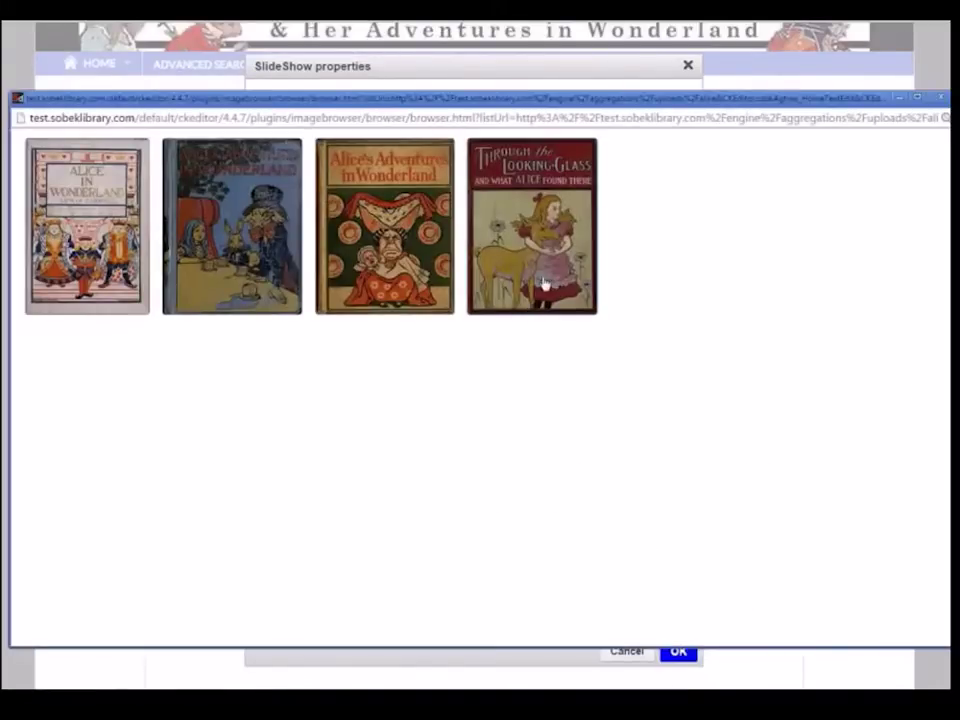
click(122, 288)
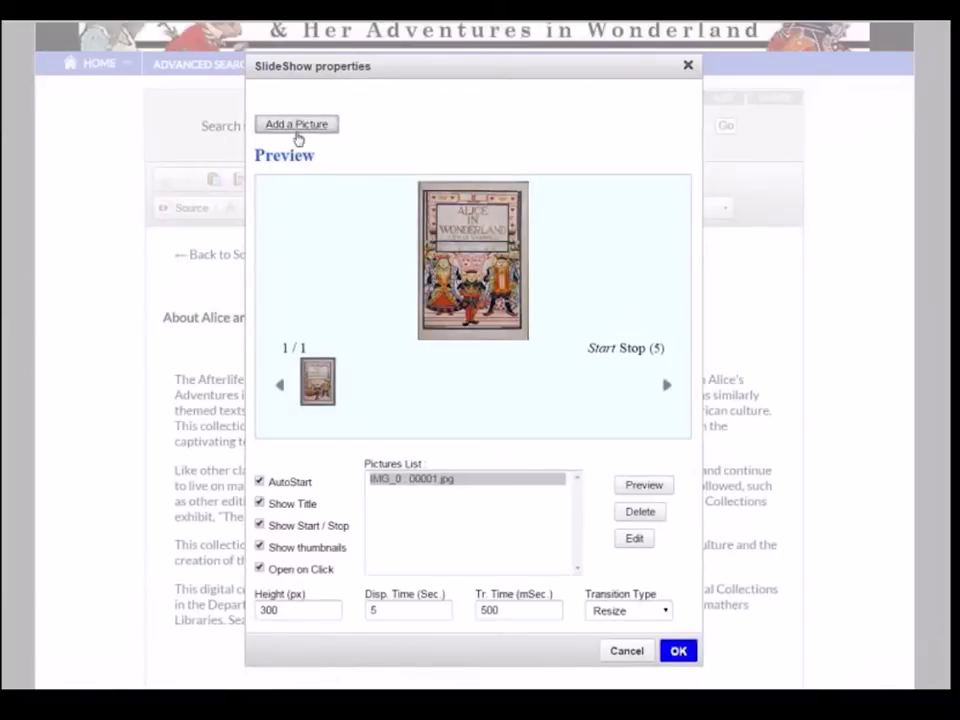
click(297, 126)
click(261, 244)
click(306, 123)
click(429, 229)
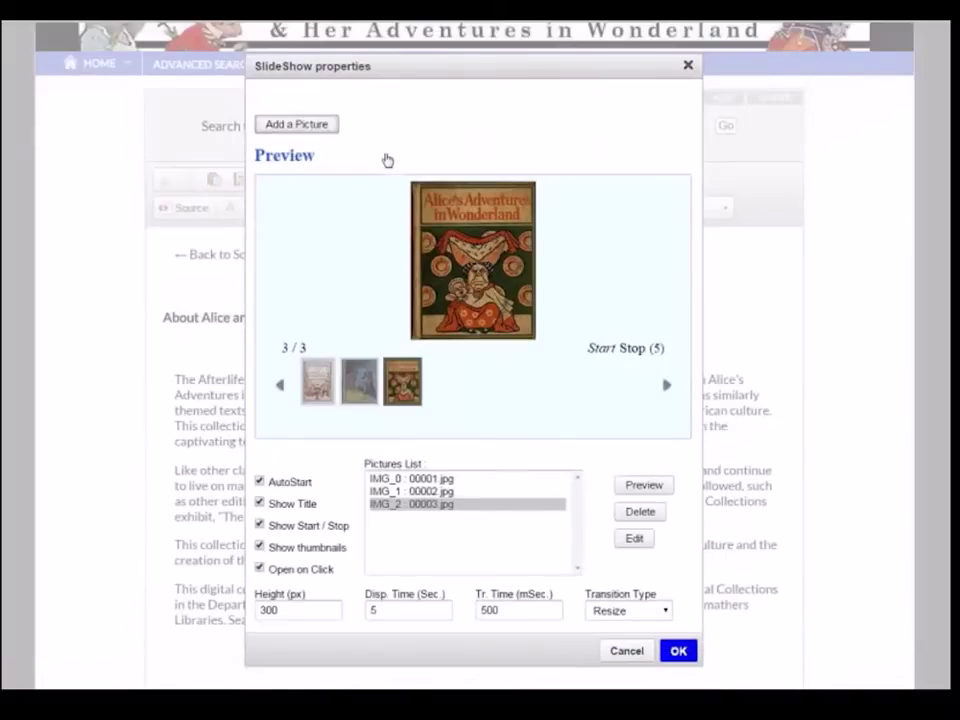
click(297, 124)
click(530, 228)
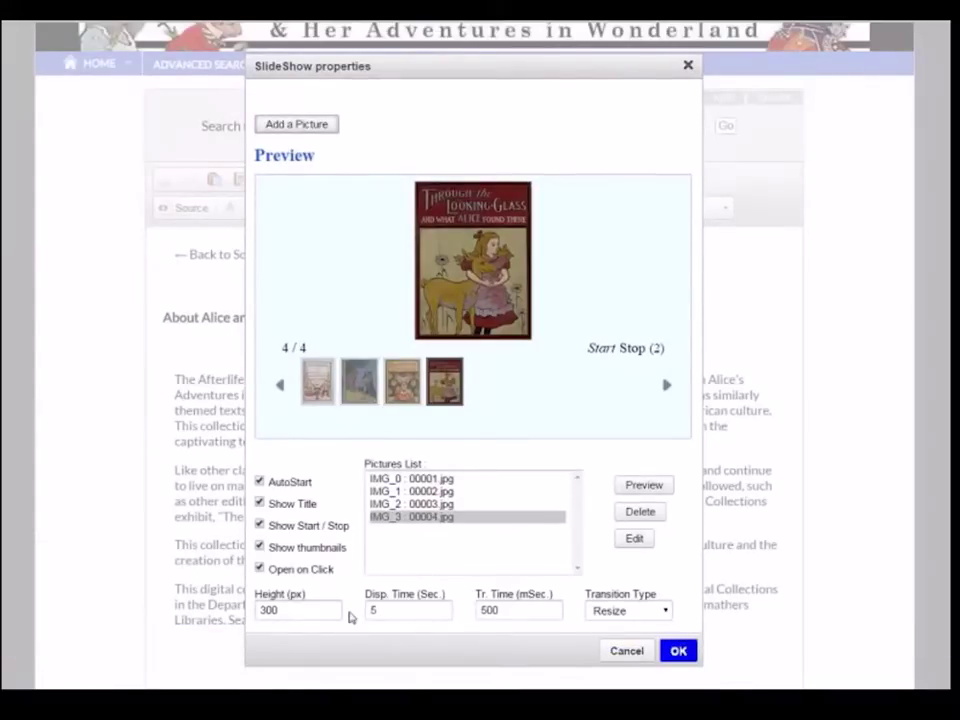
click(678, 652)
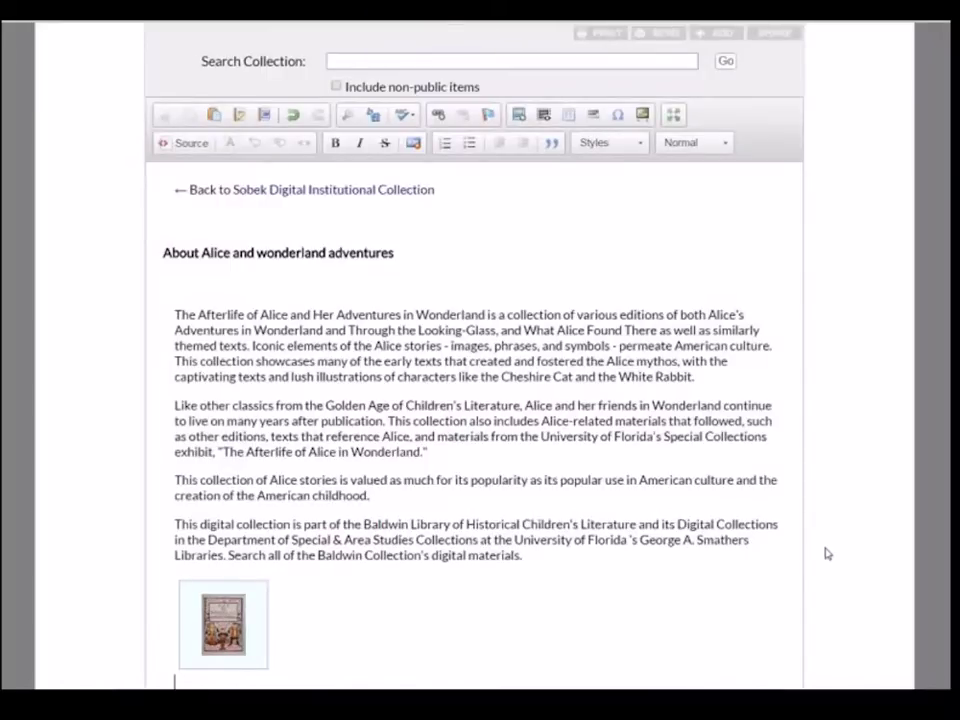
Save the home page content and check the cover slideshow below the description
scroll(826, 553, down, 4)
click(780, 584)
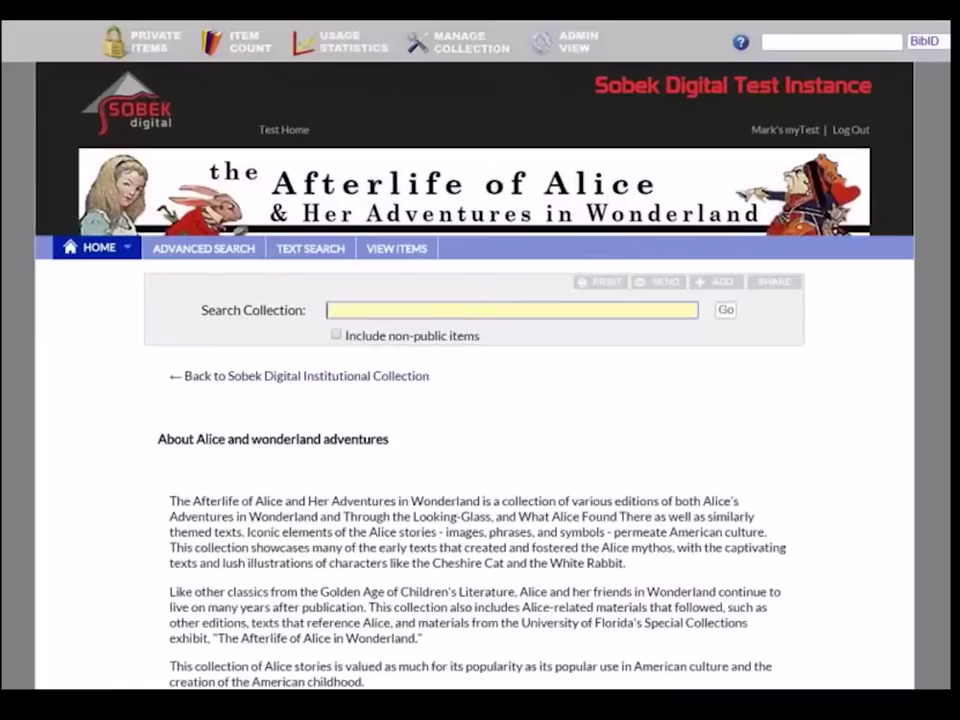
scroll(467, 465, down, 3)
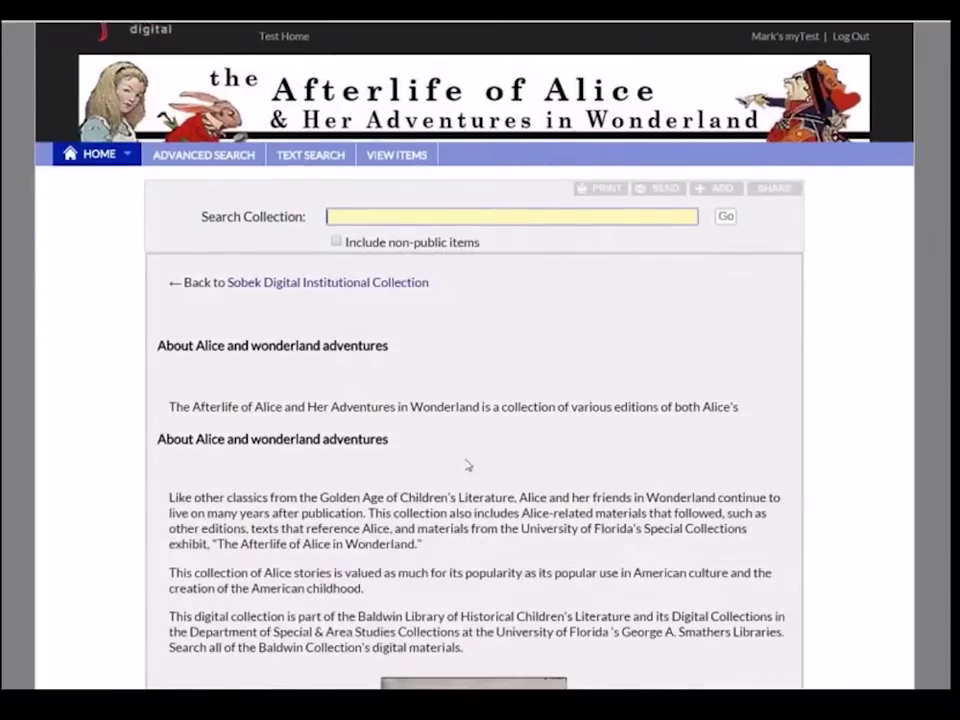
scroll(467, 462, down, 4)
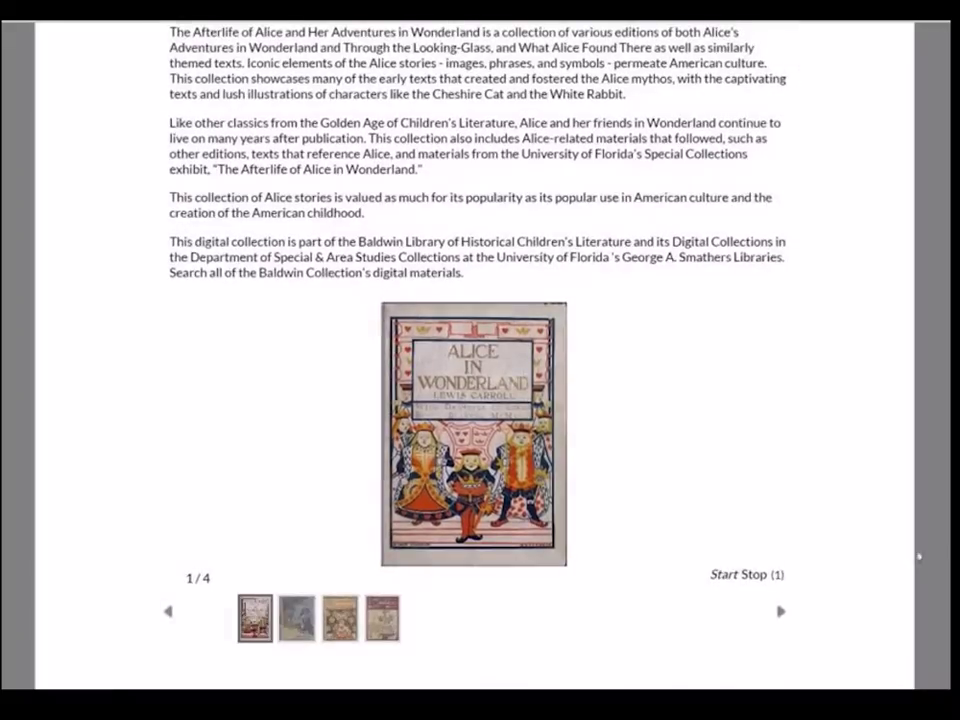
scroll(884, 548, down, 1)
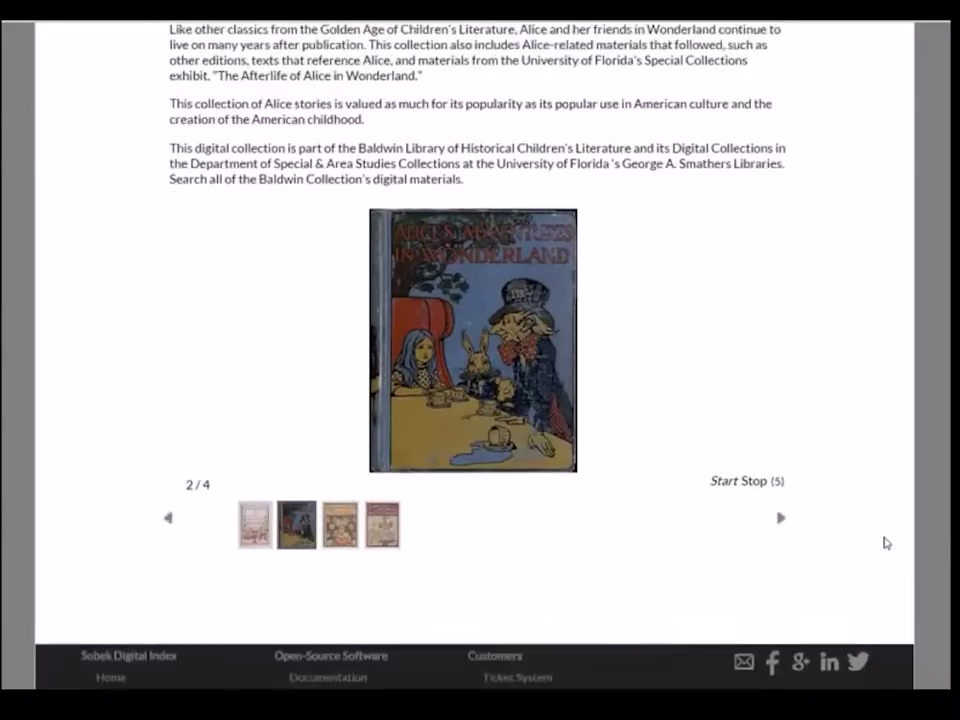
Open the collection's administration and launch the Add New Collection Wizard for a new subcollection, saving all changes
scroll(884, 540, up, 5)
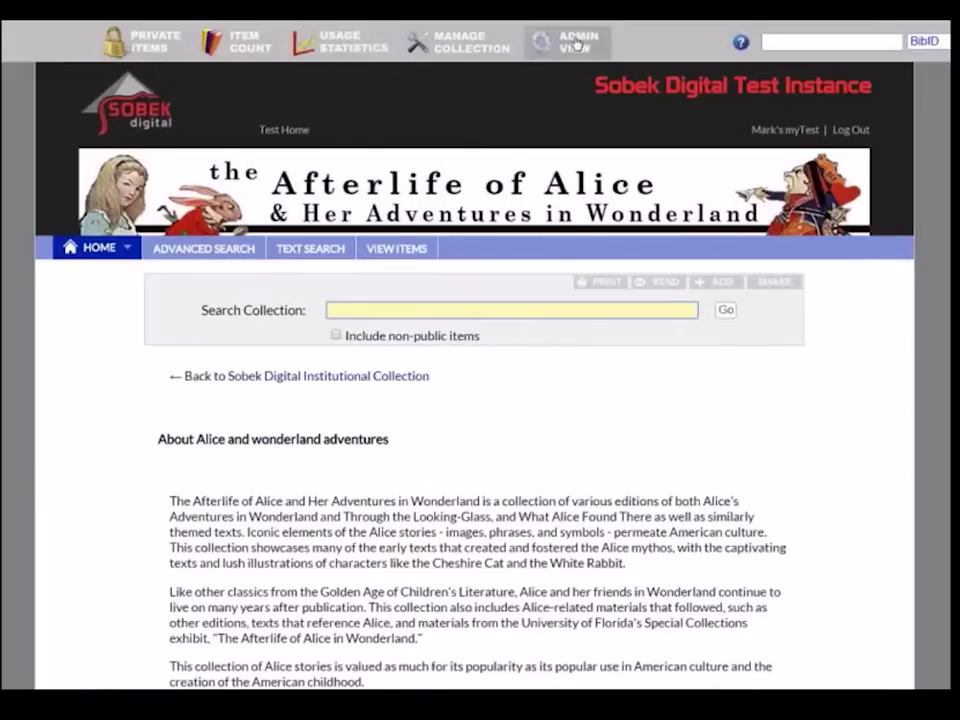
click(540, 42)
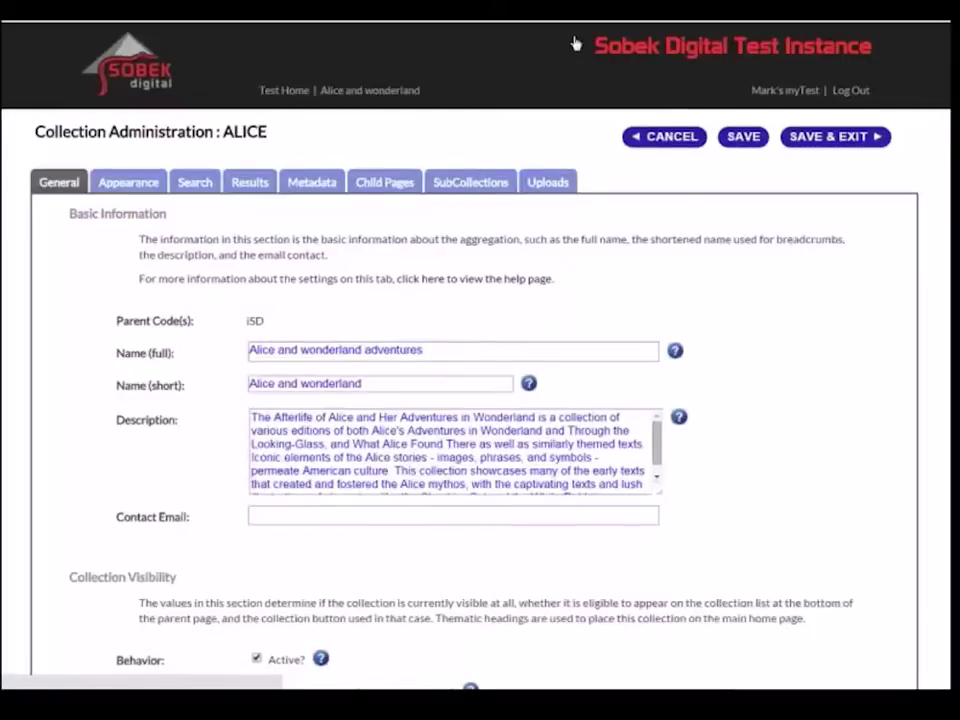
click(462, 181)
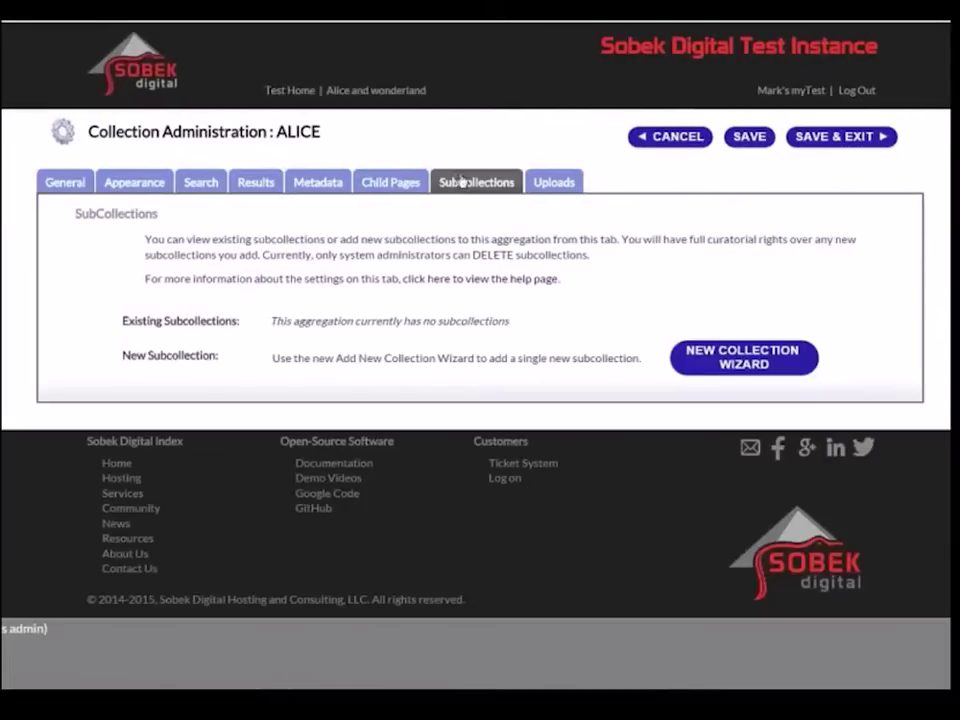
click(739, 366)
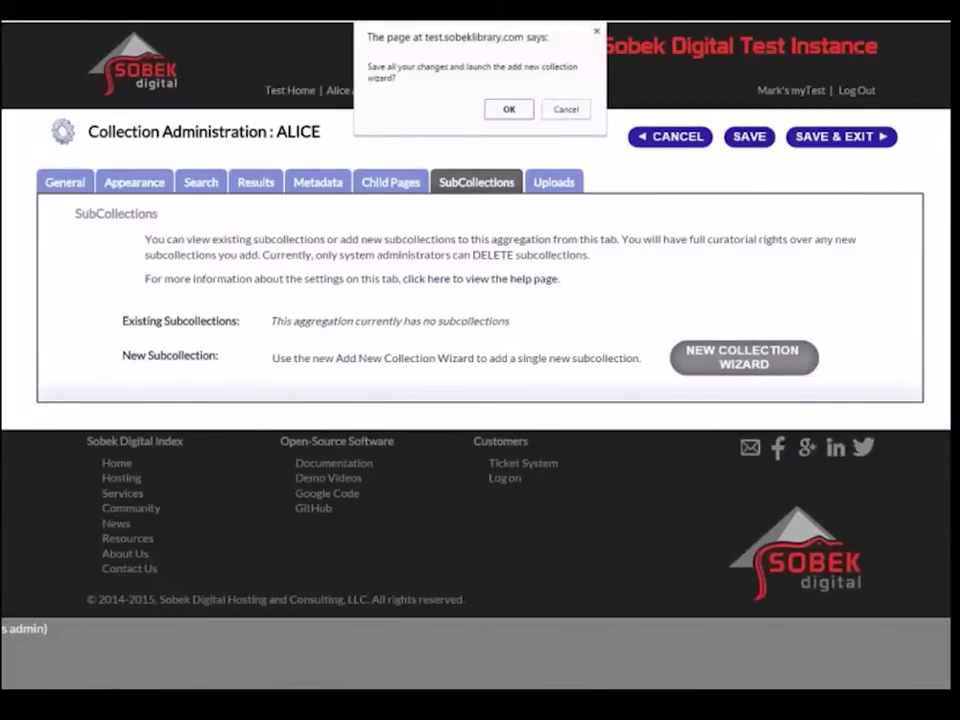
click(509, 109)
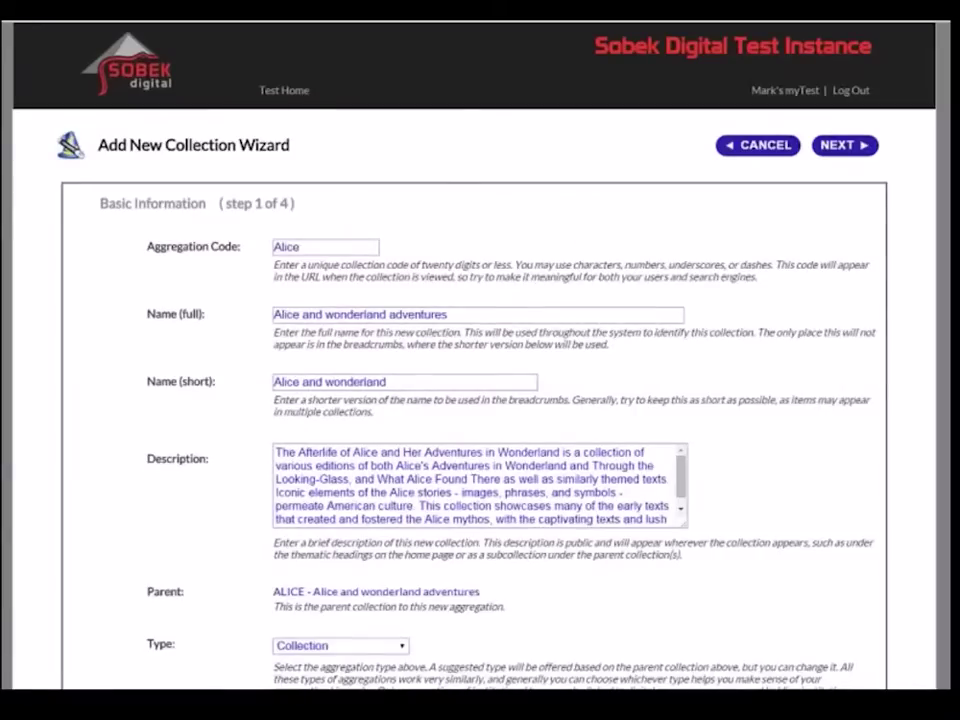
Check the parent collection shown in the wizard's basic information
scroll(561, 423, down, 2)
drag(479, 499, 185, 497)
click(575, 522)
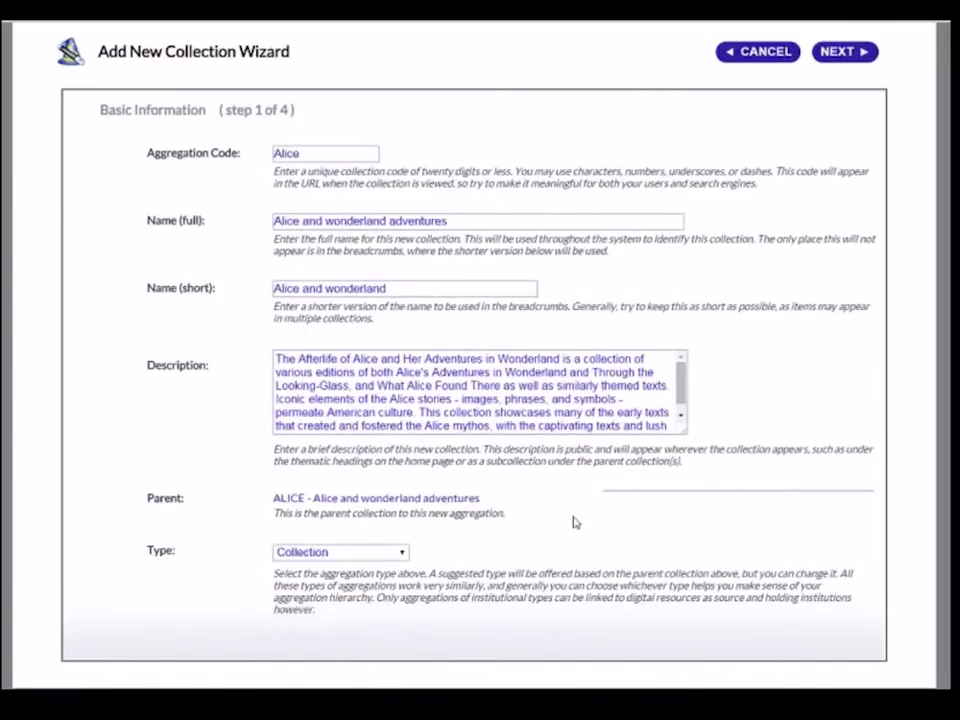